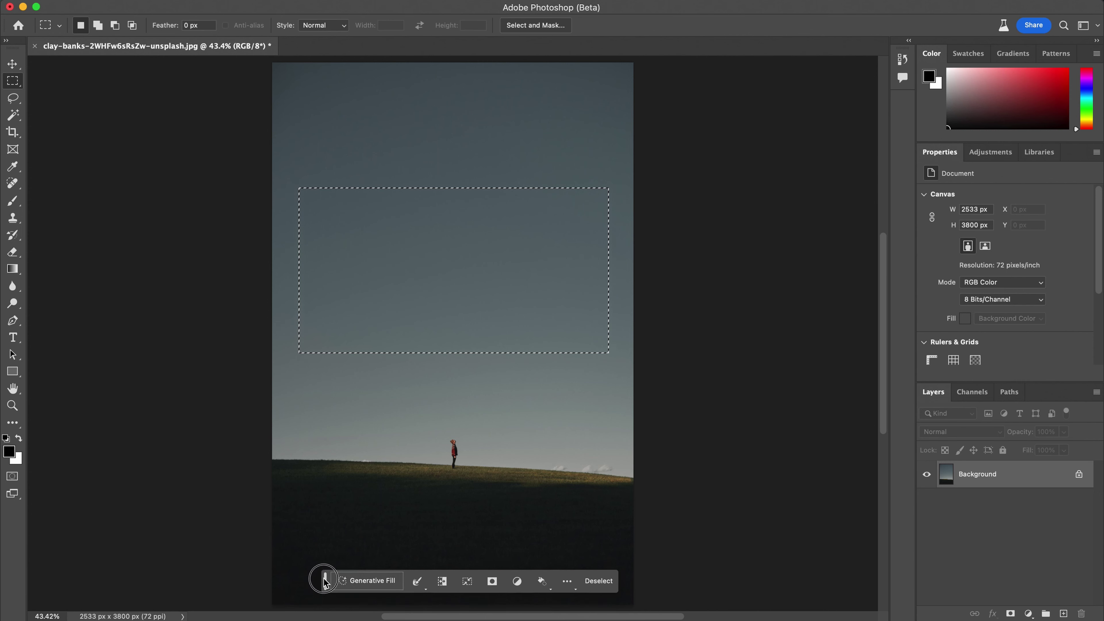
- Generate a 'spaceship' in the selected sky and pick the ribbed metallic saucer variation
left_click_drag(325, 583, 326, 382)
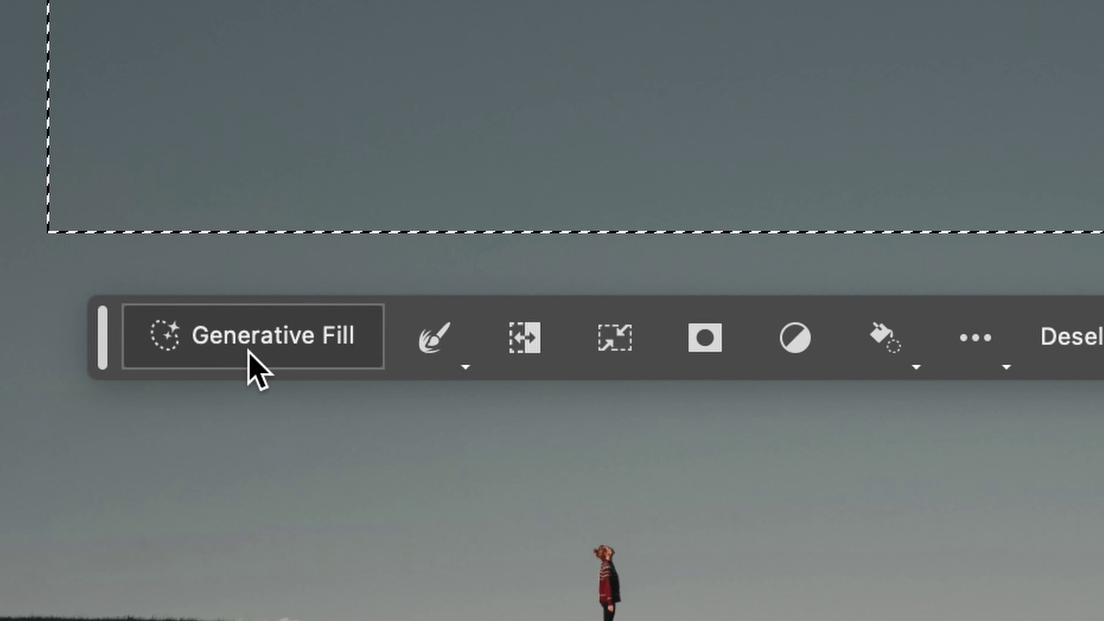
left_click(249, 350)
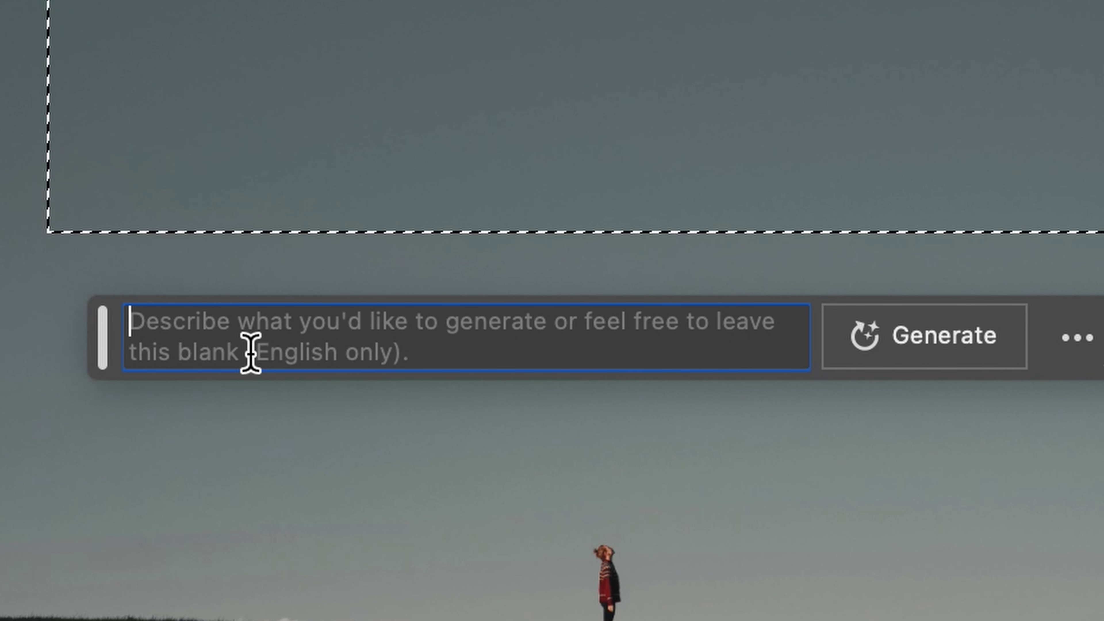
type("space")
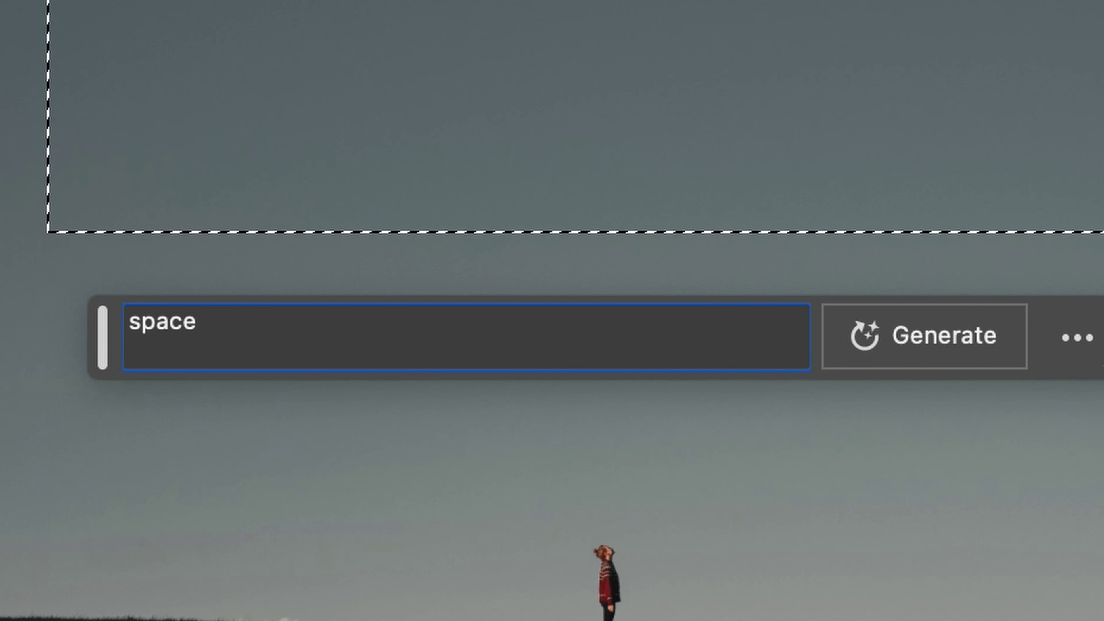
type("ship")
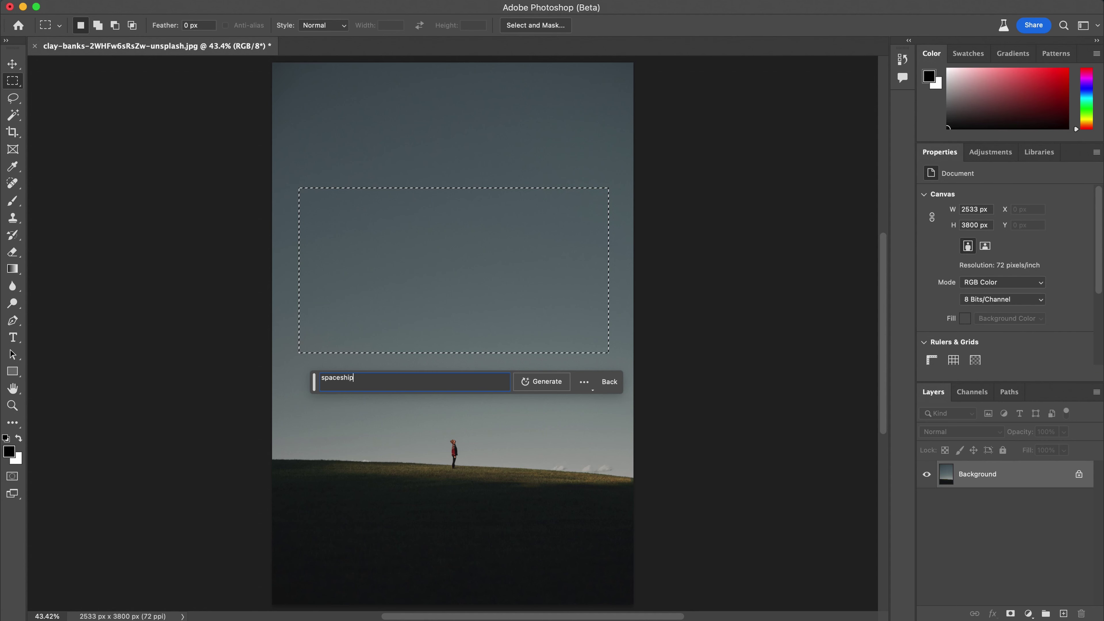
key("Return")
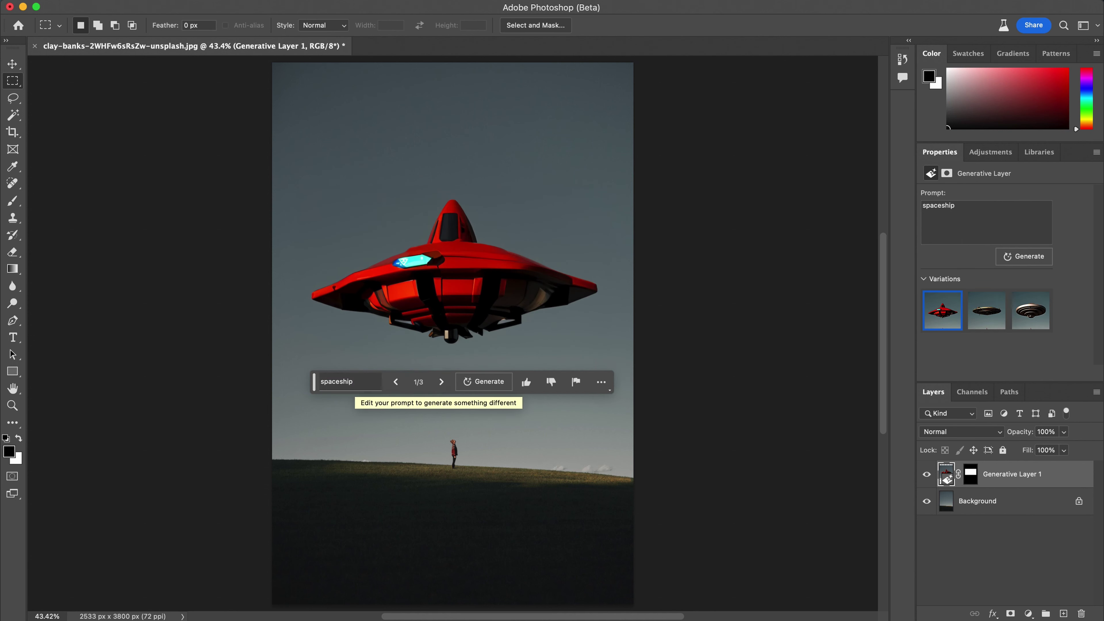
left_click(986, 319)
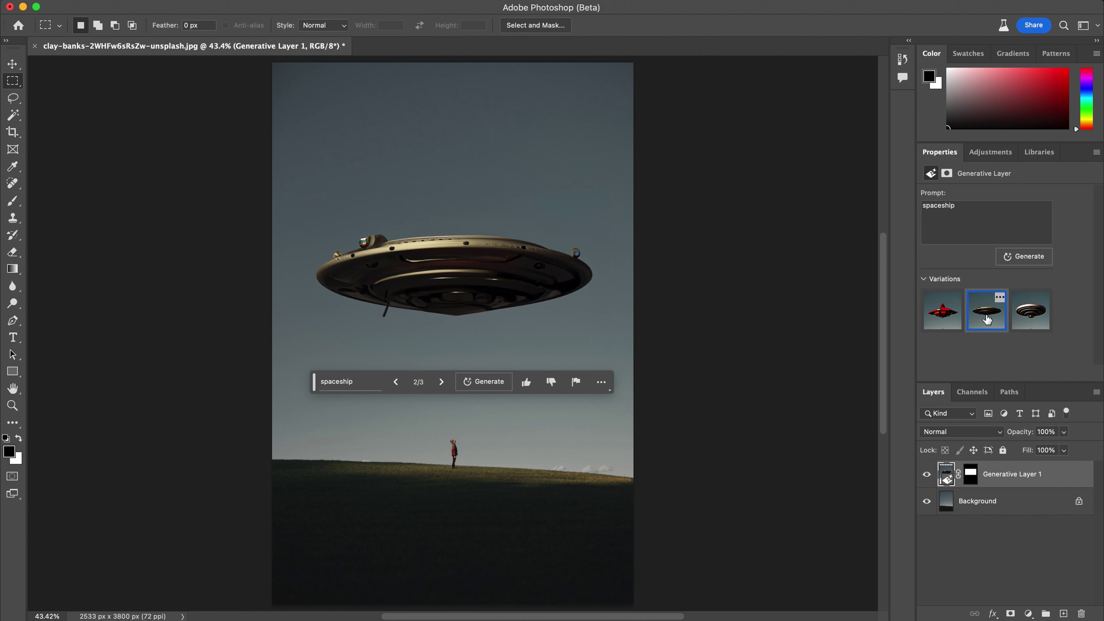
left_click(1019, 319)
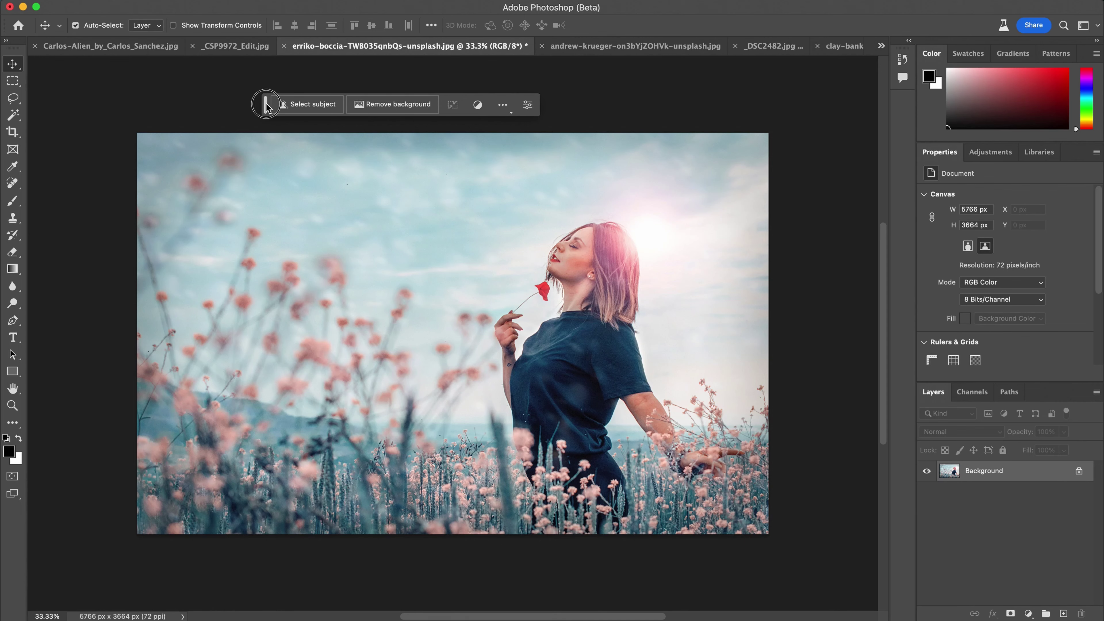
left_click_drag(265, 105, 348, 547)
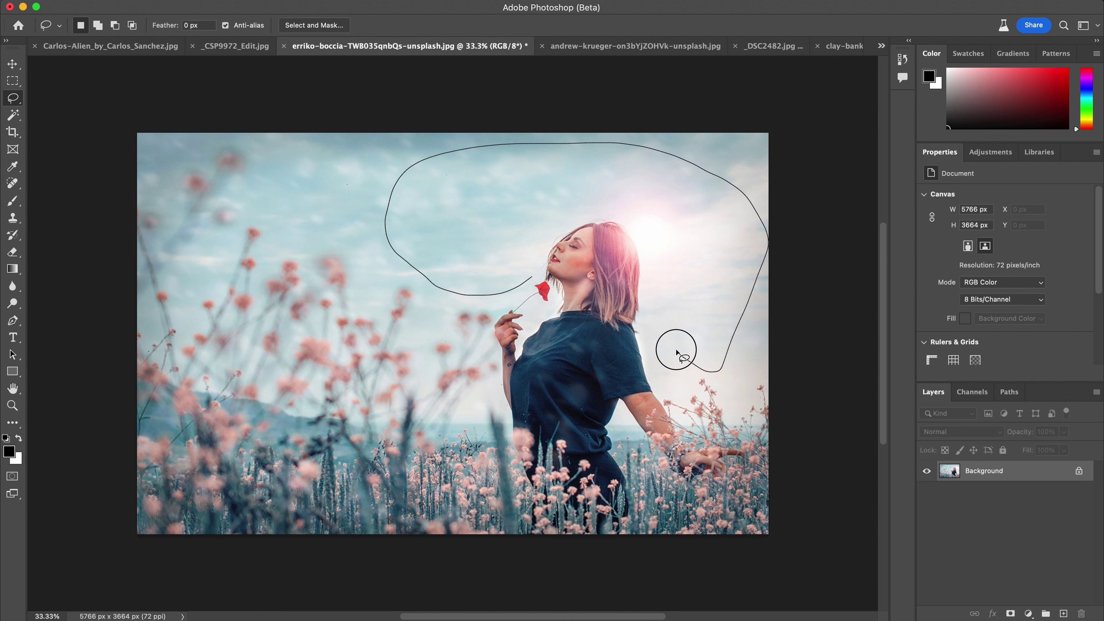
- Lasso a freehand loop through the sky around the woman's head, leaving her head out
left_click_drag(676, 351, 638, 220)
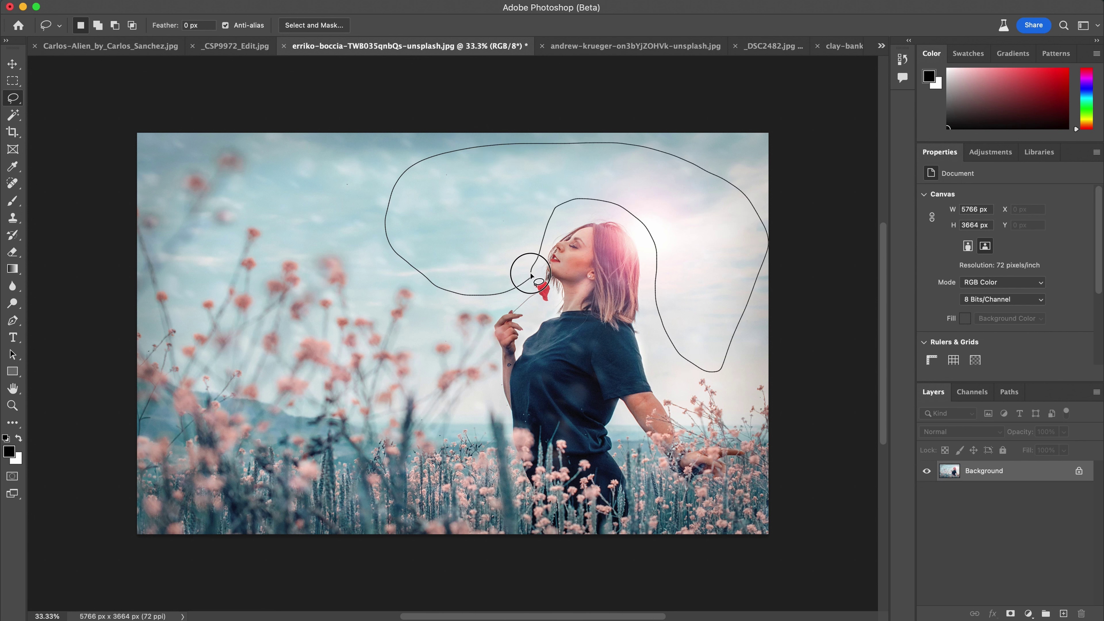
left_click_drag(531, 275, 530, 277)
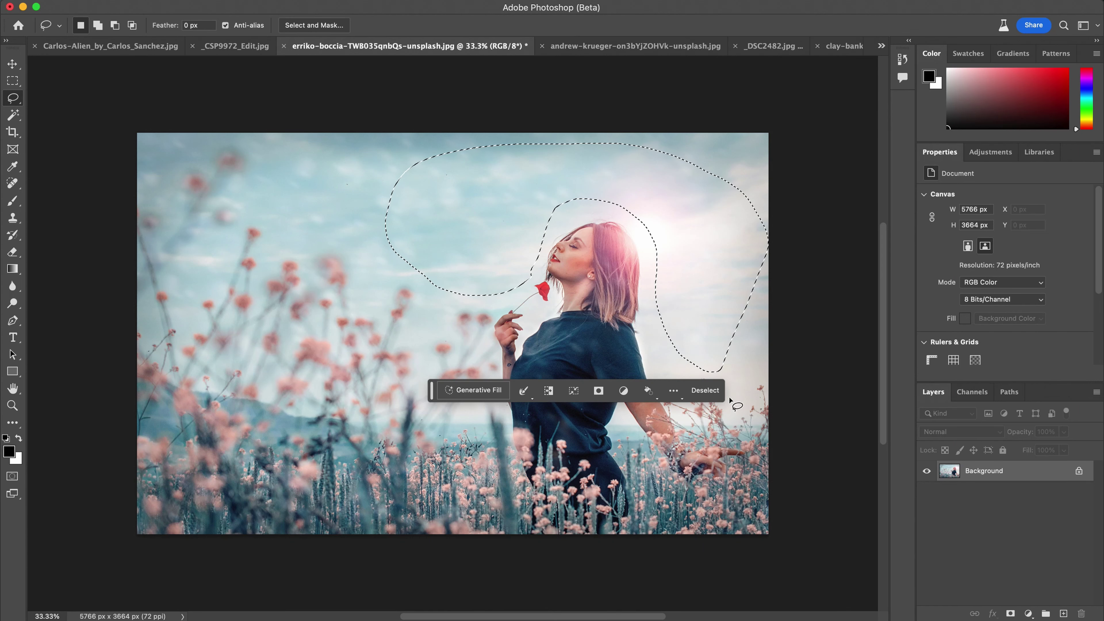
- Pin the contextual task bar's position and move it to the photo's left edge
left_click(674, 390)
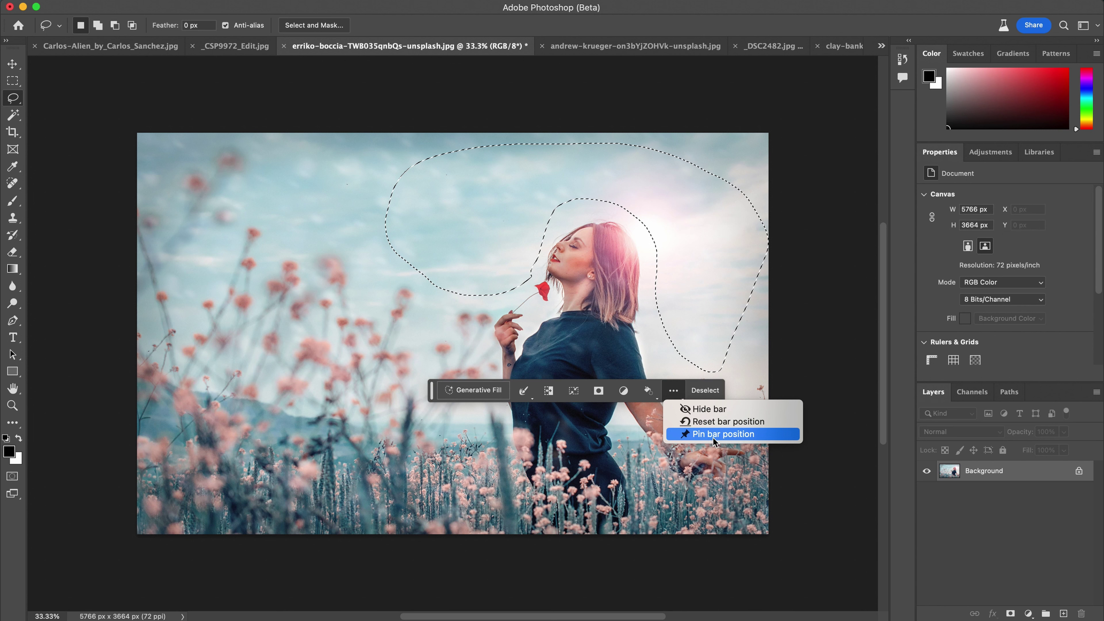
left_click(737, 435)
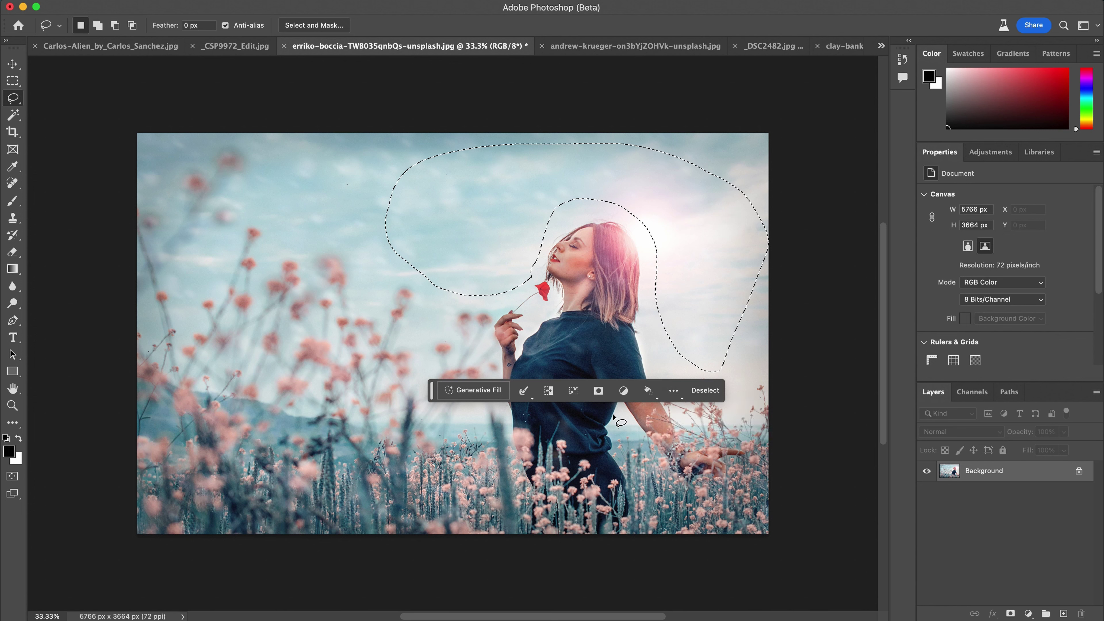
left_click_drag(430, 385, 89, 340)
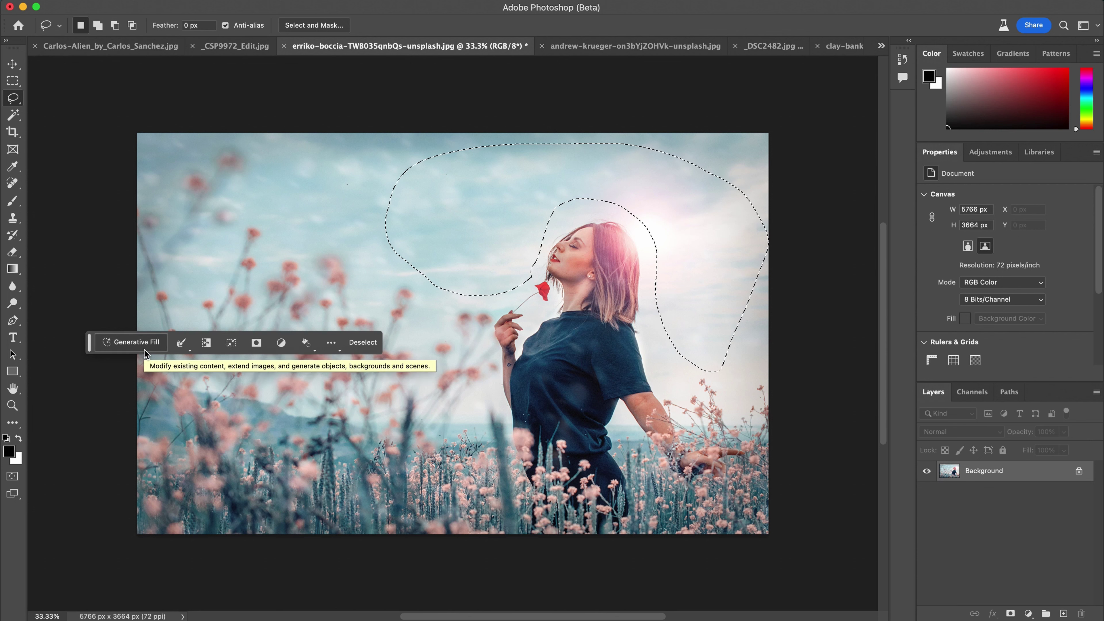
- Start a Generative Fill on the selected sky to add butterflies
left_click(131, 341)
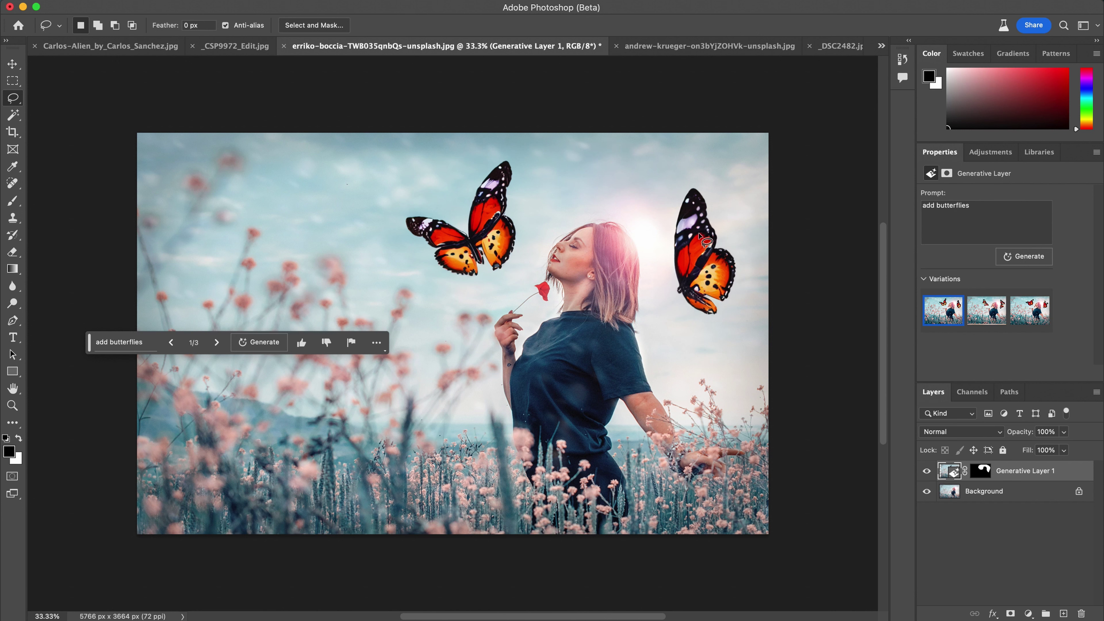
- Preview the second butterfly variation, then switch to the third with red butterflies
mouse_move(982, 327)
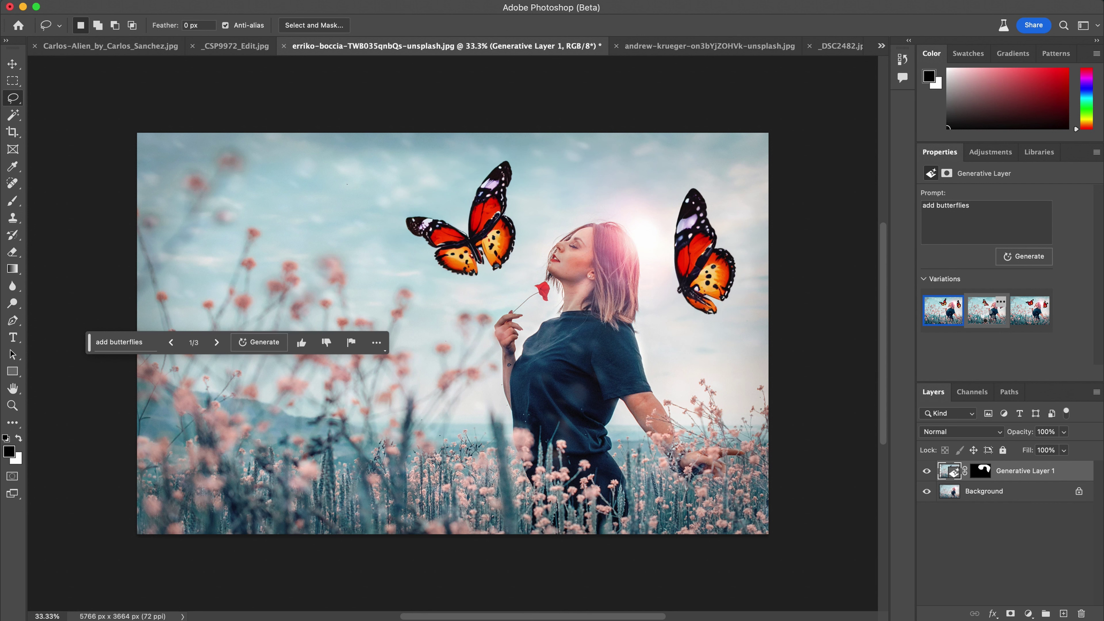
left_click(985, 309)
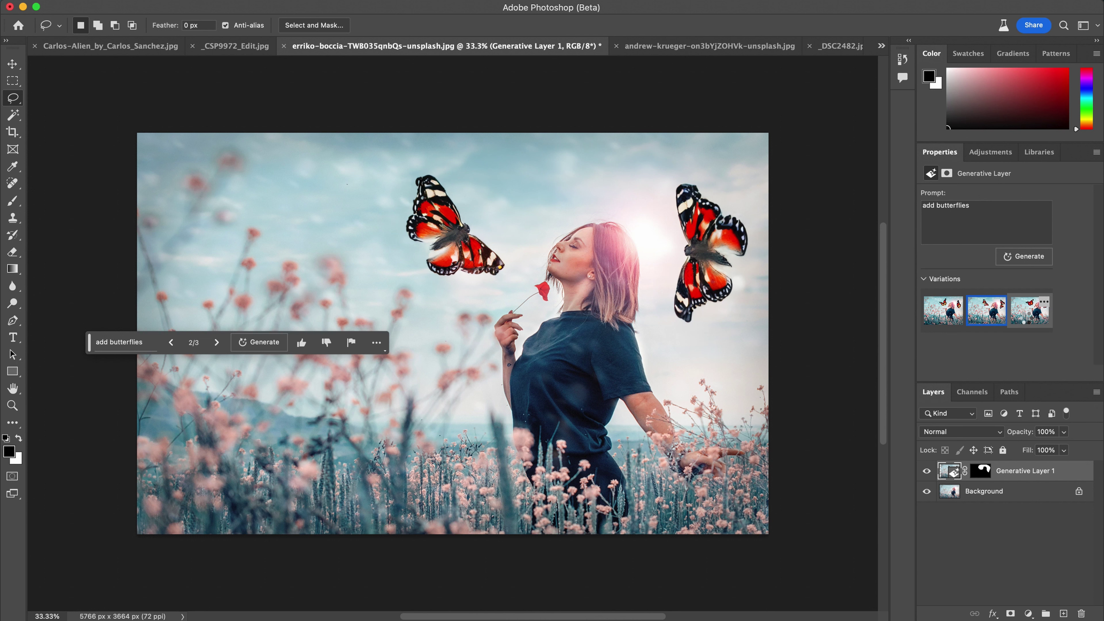
left_click(1026, 318)
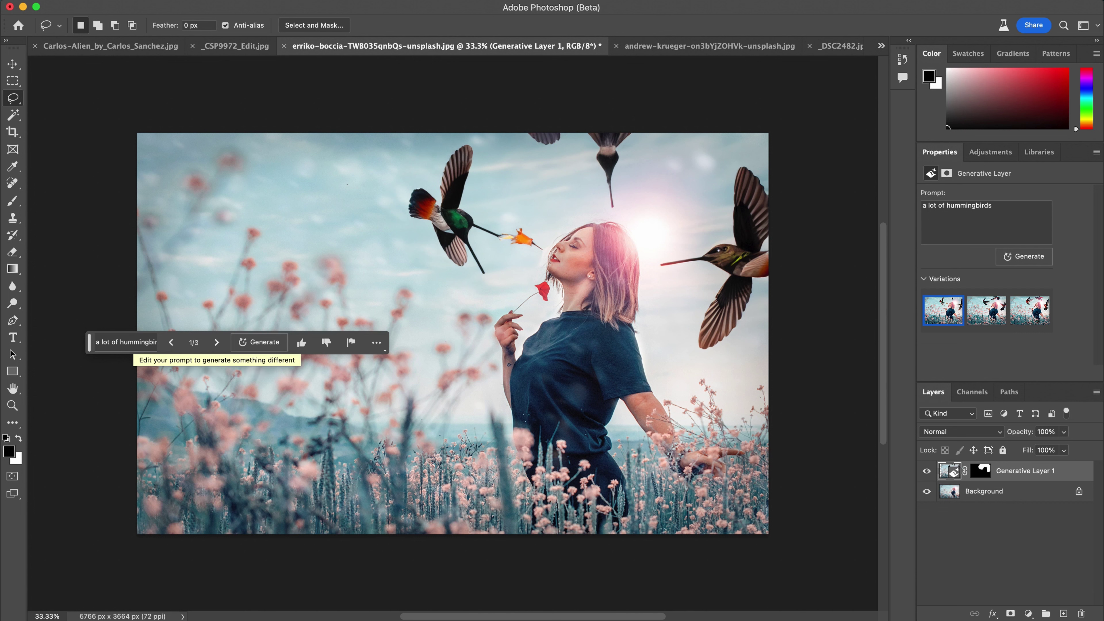
- Preview the second bird variation, then apply the third with red hummingbirds
left_click(986, 319)
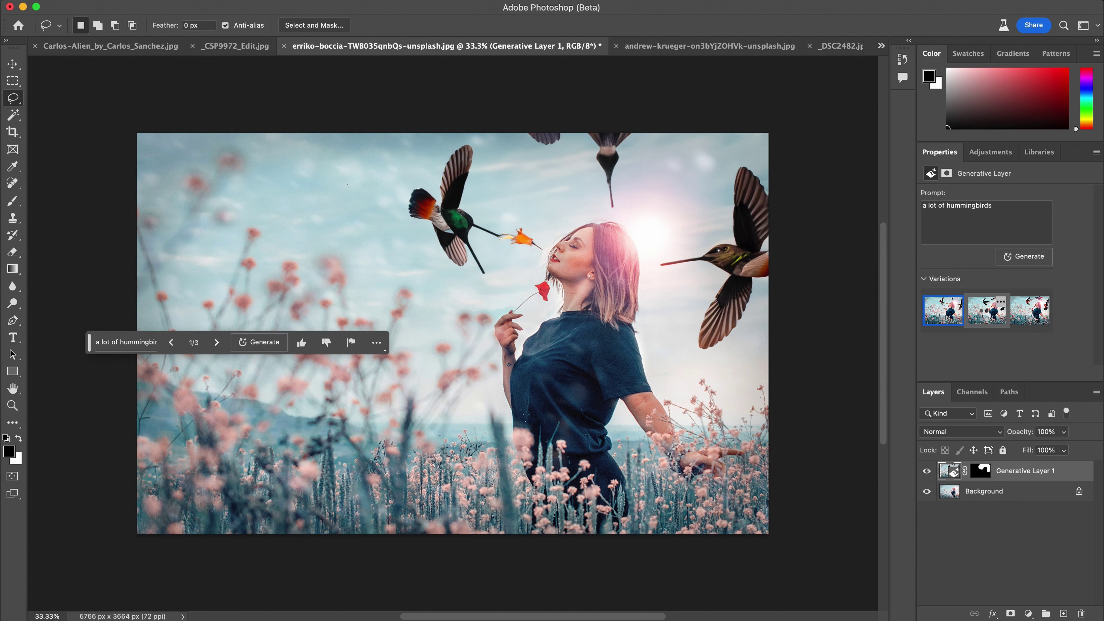
left_click(1029, 310)
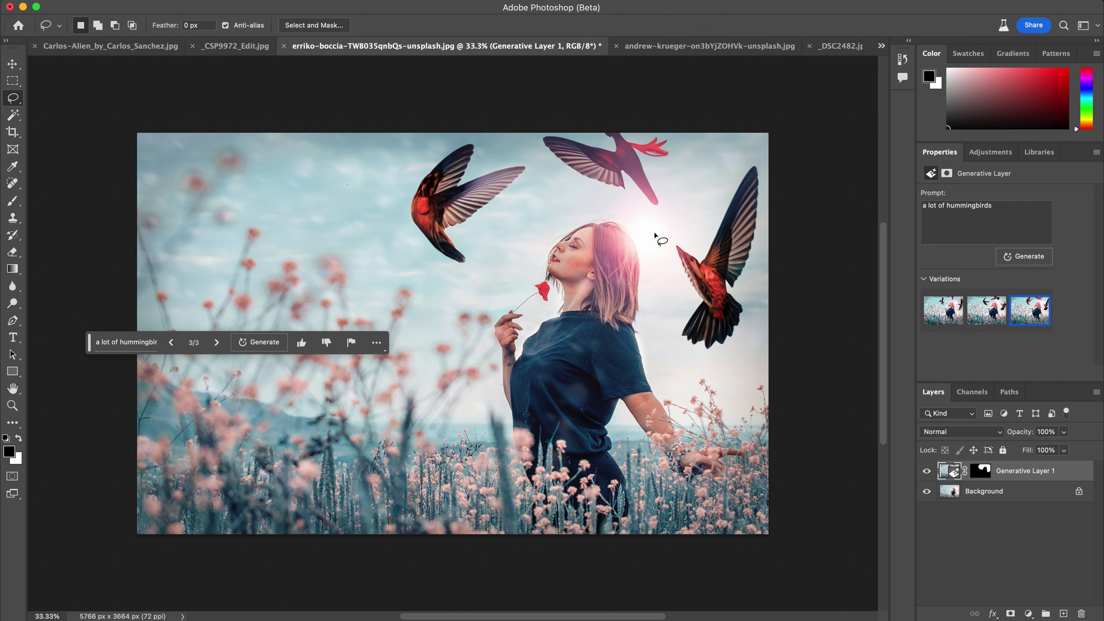
mouse_move(1043, 326)
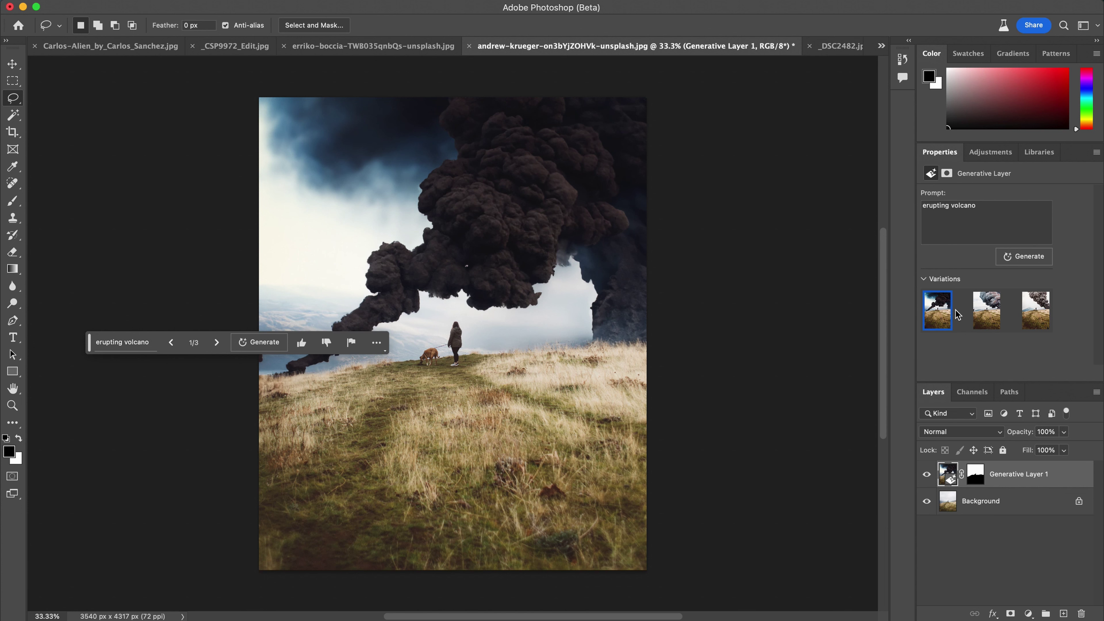
- Compare the volcano variations and keep the second, with the large grey-pink smoke cloud
left_click(986, 319)
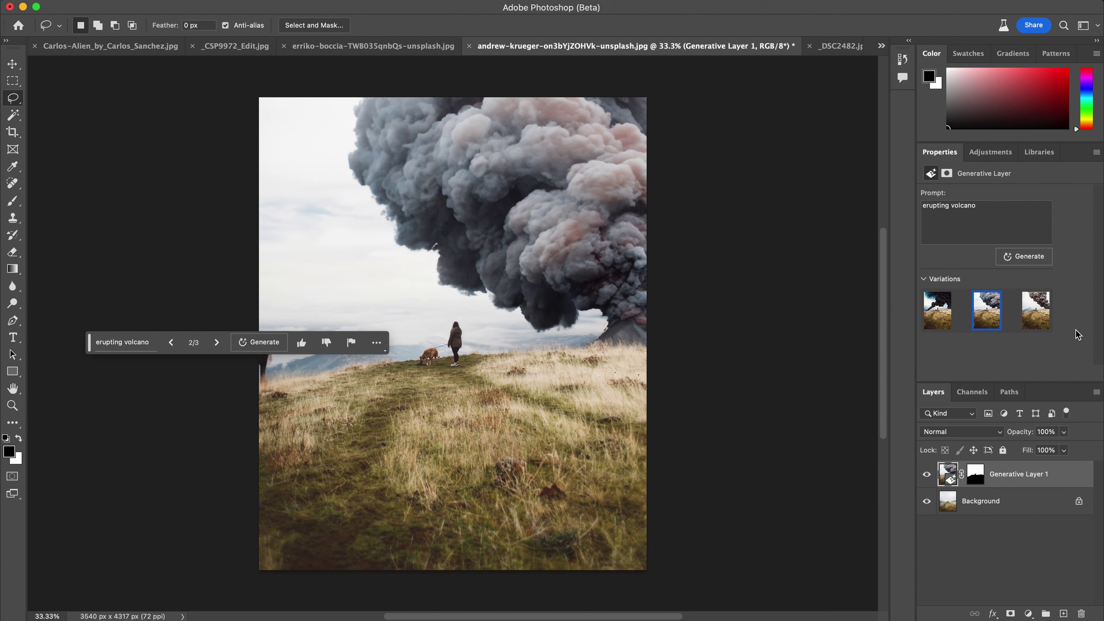
left_click(1041, 323)
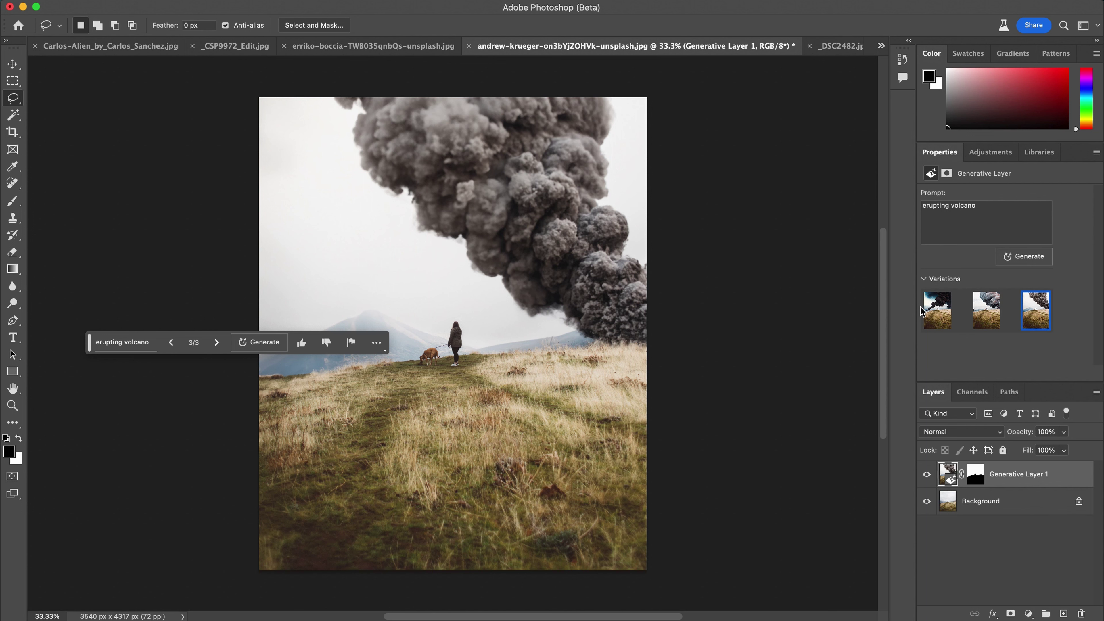
left_click(986, 324)
left_click(986, 324)
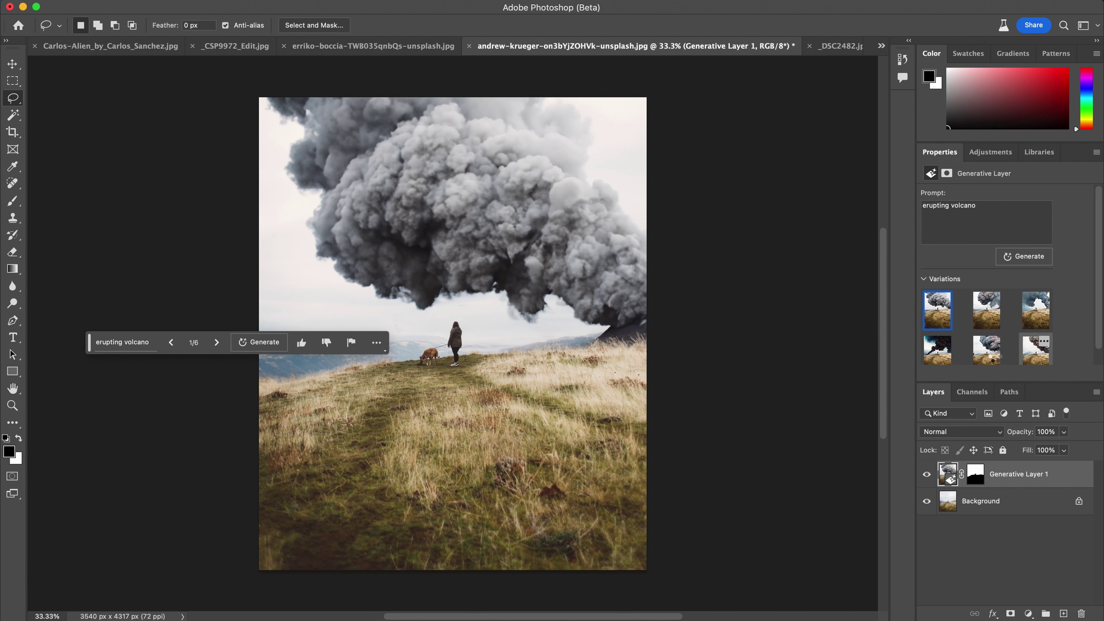
- Choose the sixth volcano variation, a dark plume trailing off to the right
left_click(1036, 351)
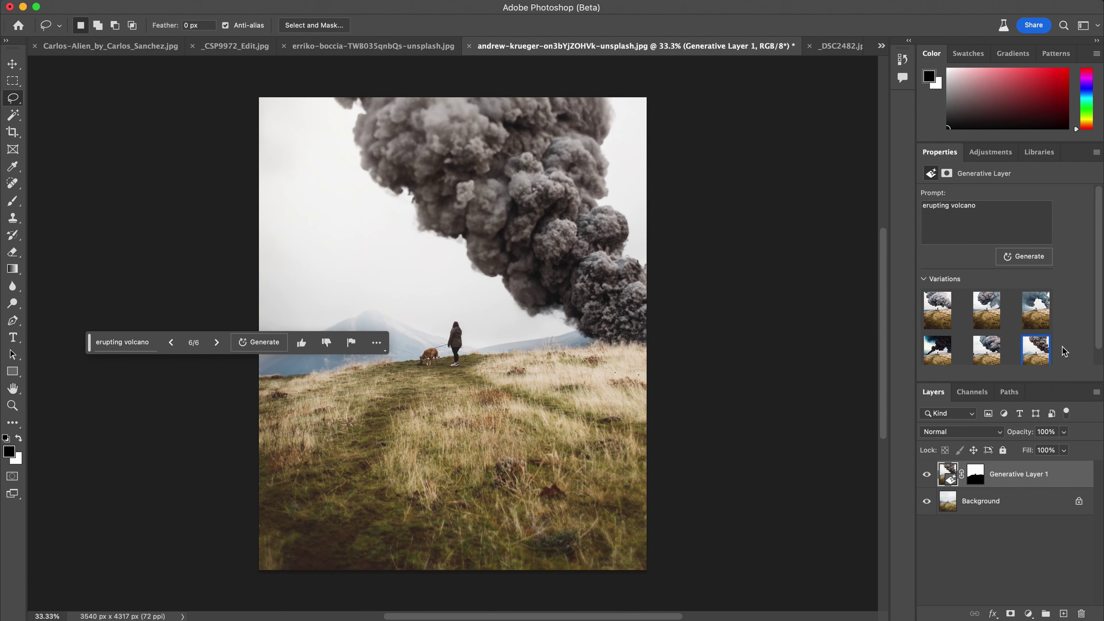
scroll(1039, 356, "down", 1)
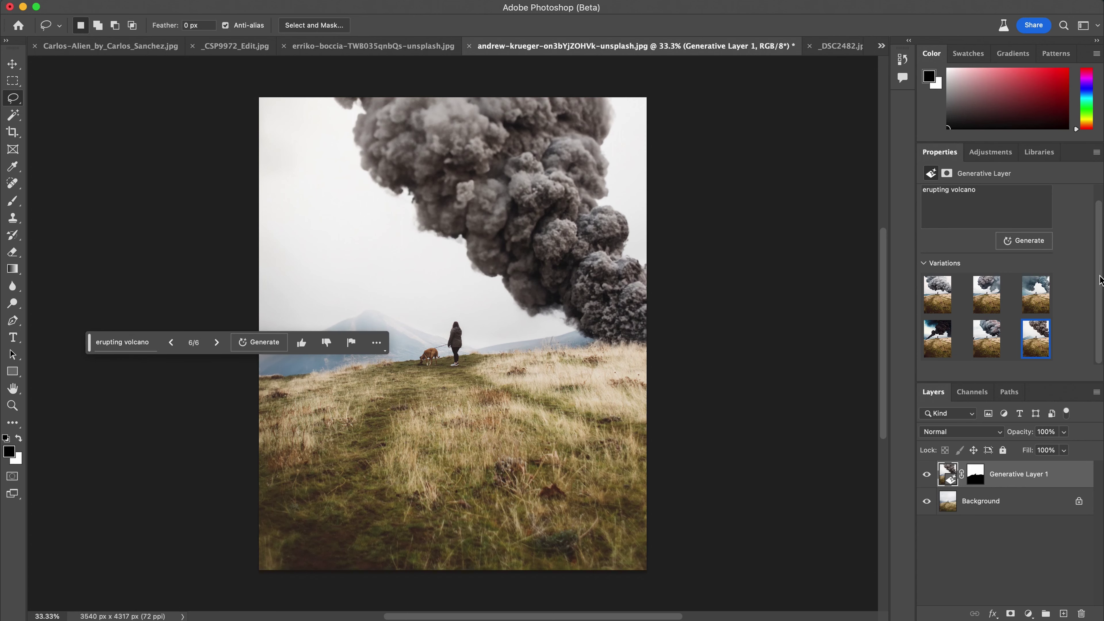
- Replace the 'erupting volcano' prompt with 'city sjkyline' and generate
left_click_drag(992, 198, 895, 200)
type("city")
type(" sj")
type("kyline")
key("Return")
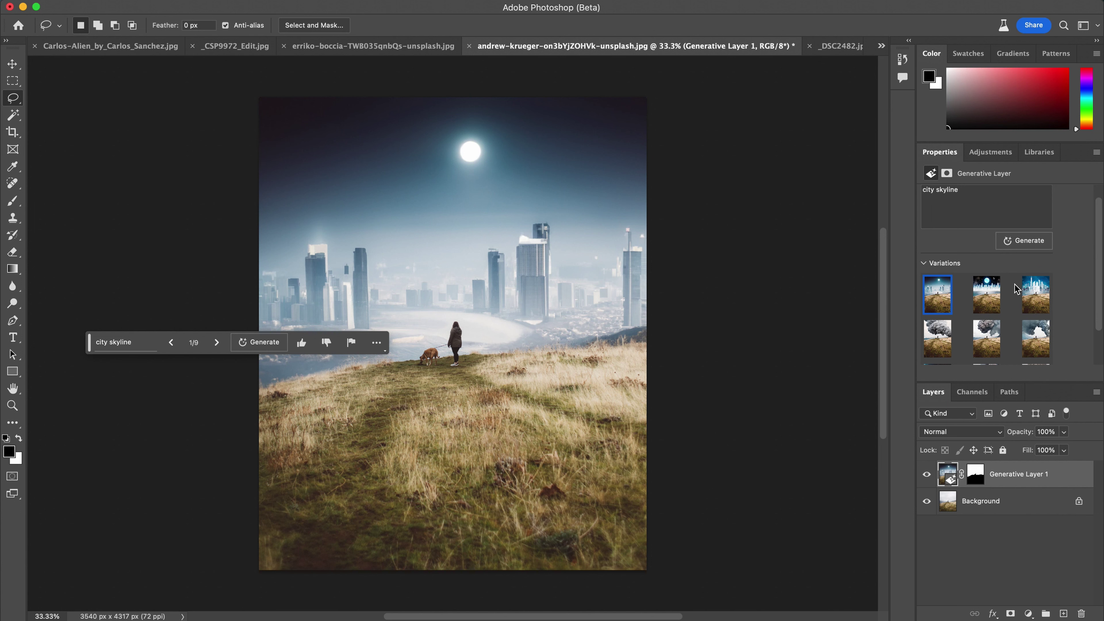
- Pick the third city skyline variation with tall white skyscrapers, then switch to the wedding photo
left_click(986, 295)
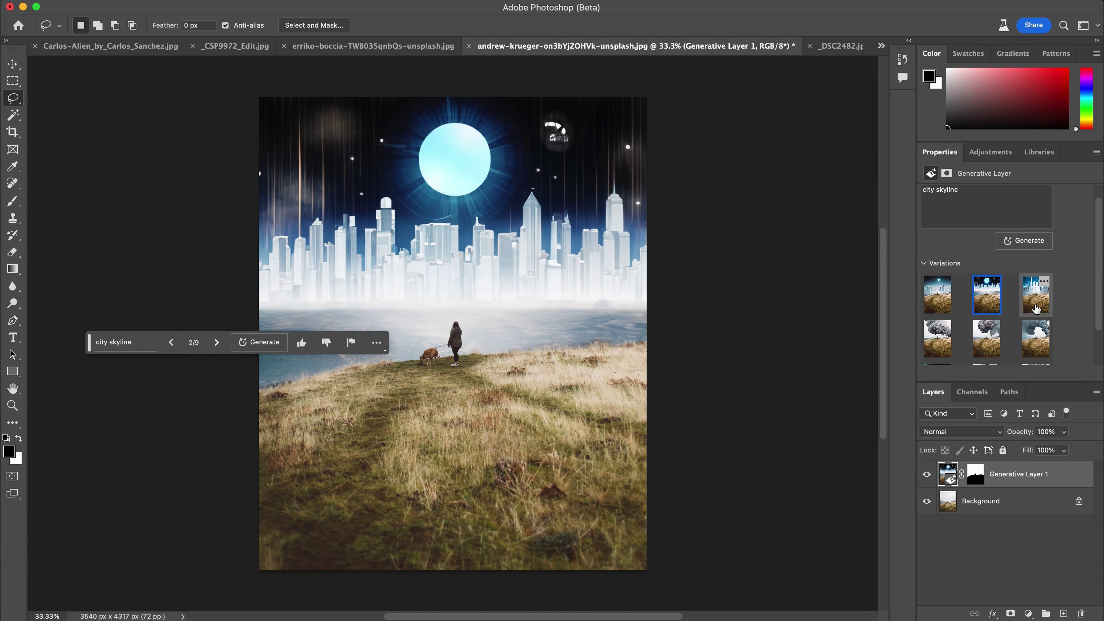
left_click(1036, 308)
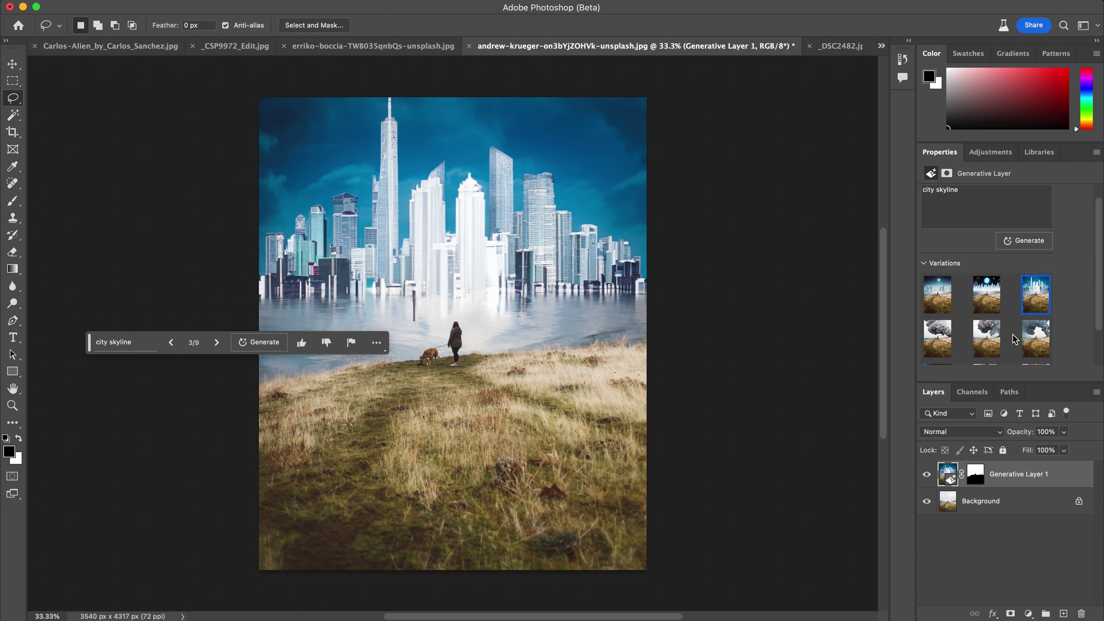
scroll(1005, 312, "down", 2)
mouse_move(1036, 339)
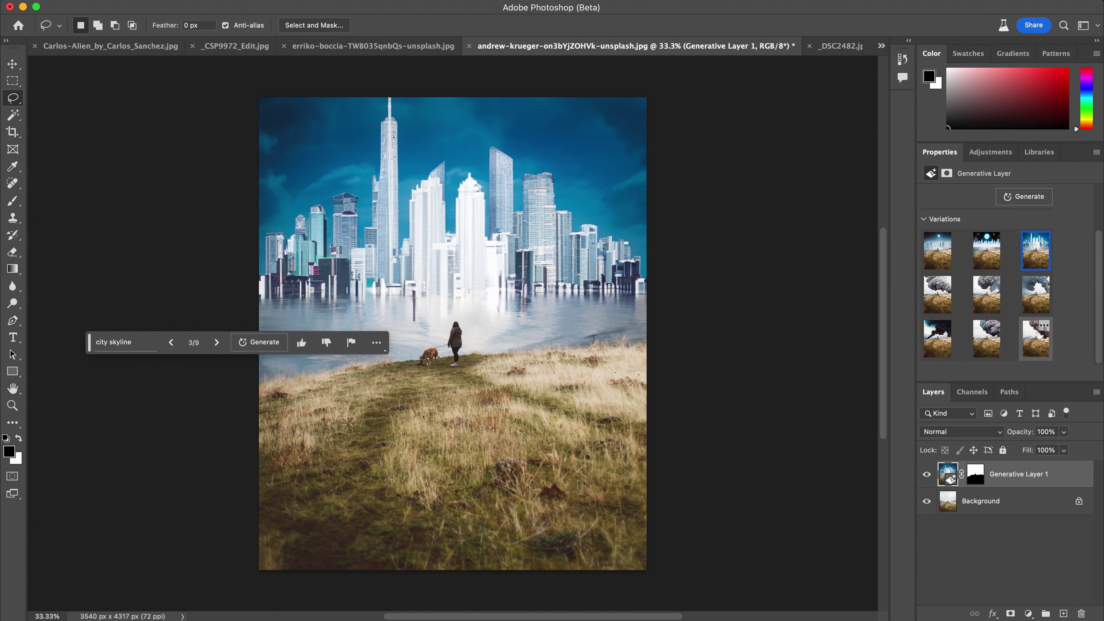
left_click(559, 51)
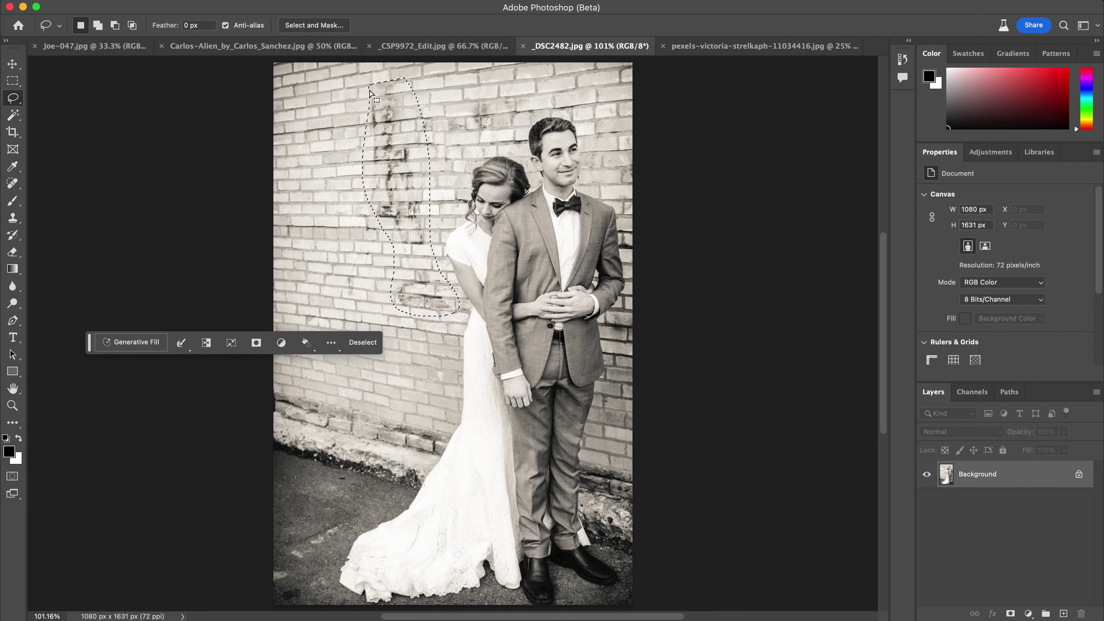
- Run Generative Fill with a blank prompt over the dark stain outline on the brick wall
left_click(125, 346)
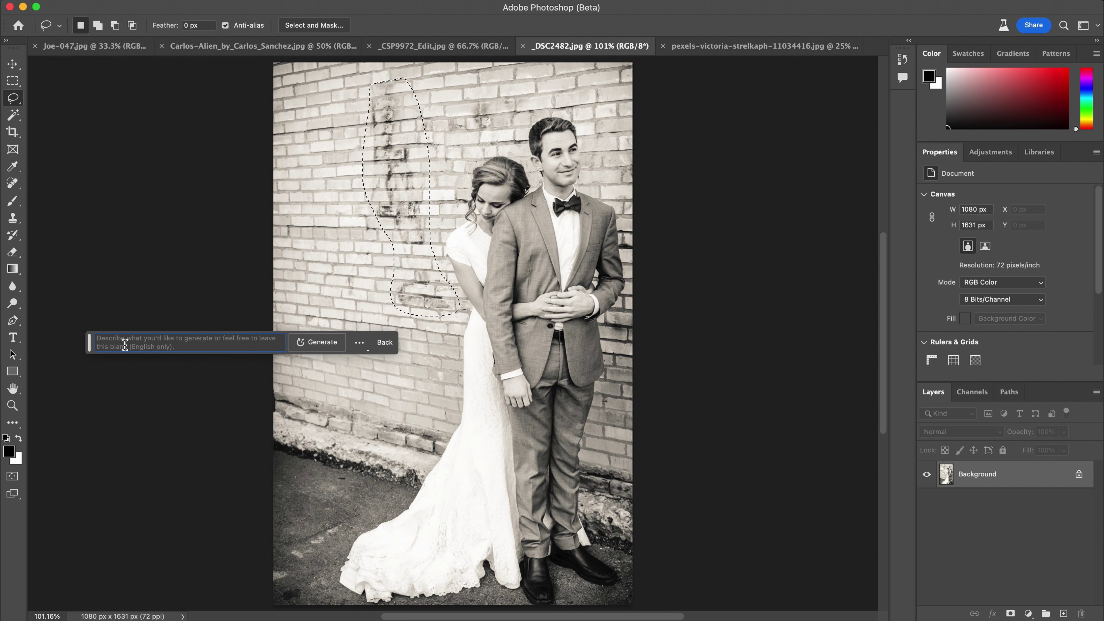
left_click(316, 342)
key("super+equal")
key("super+equal")
key("super+equal")
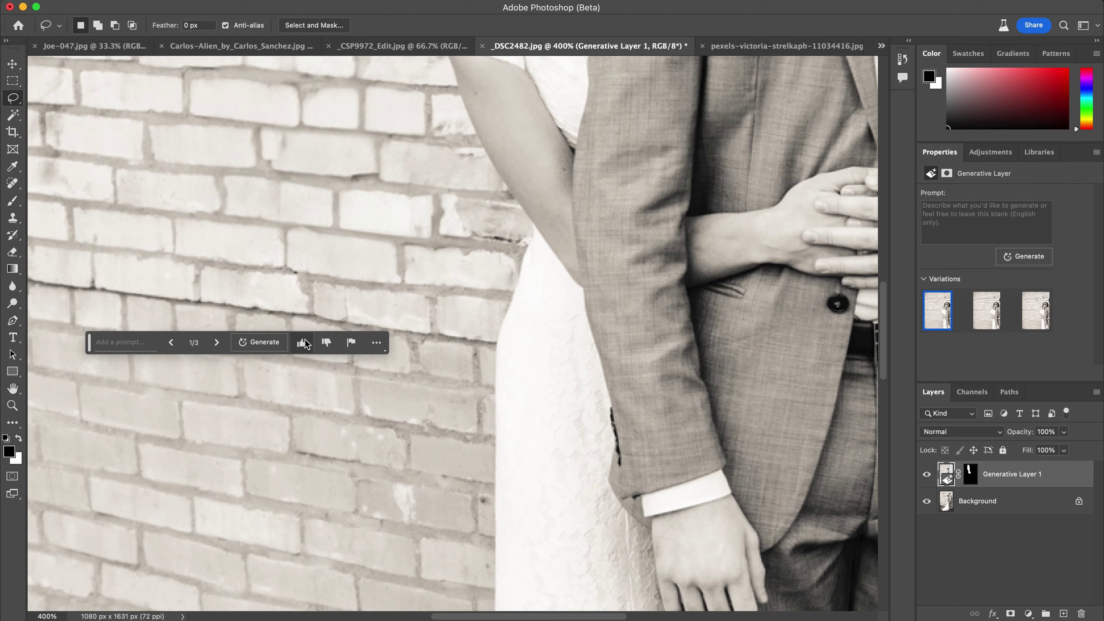
- Zoom in and hide Generative Layer 1 to compare the clean bricks with the stained original
scroll(306, 344, "up", 10)
scroll(307, 343, "down", 10)
scroll(306, 343, "left", 3)
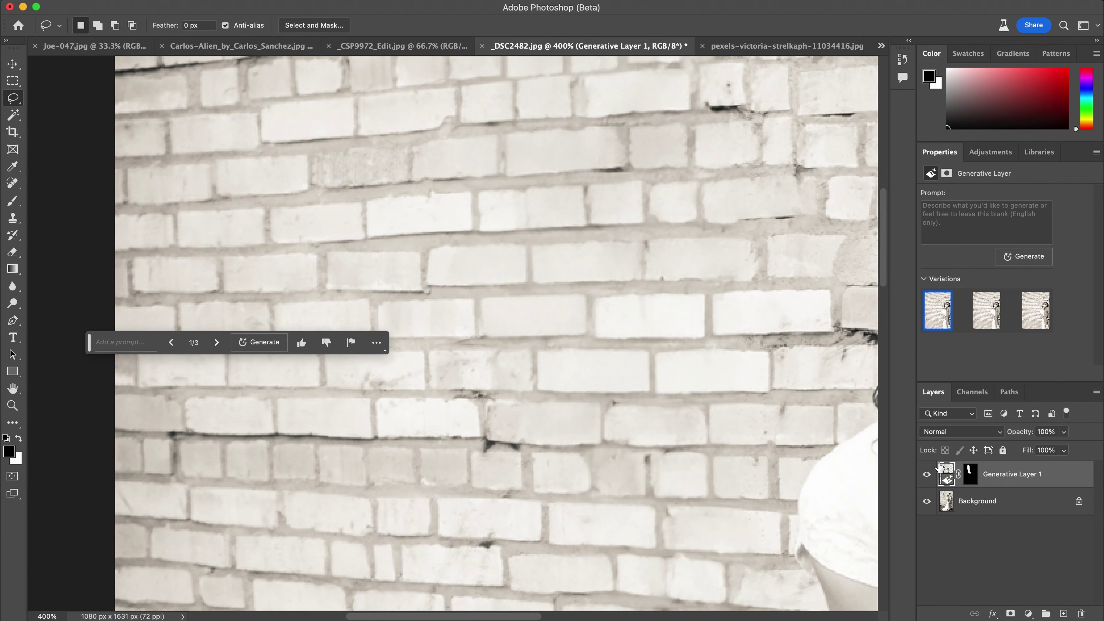
left_click(926, 474)
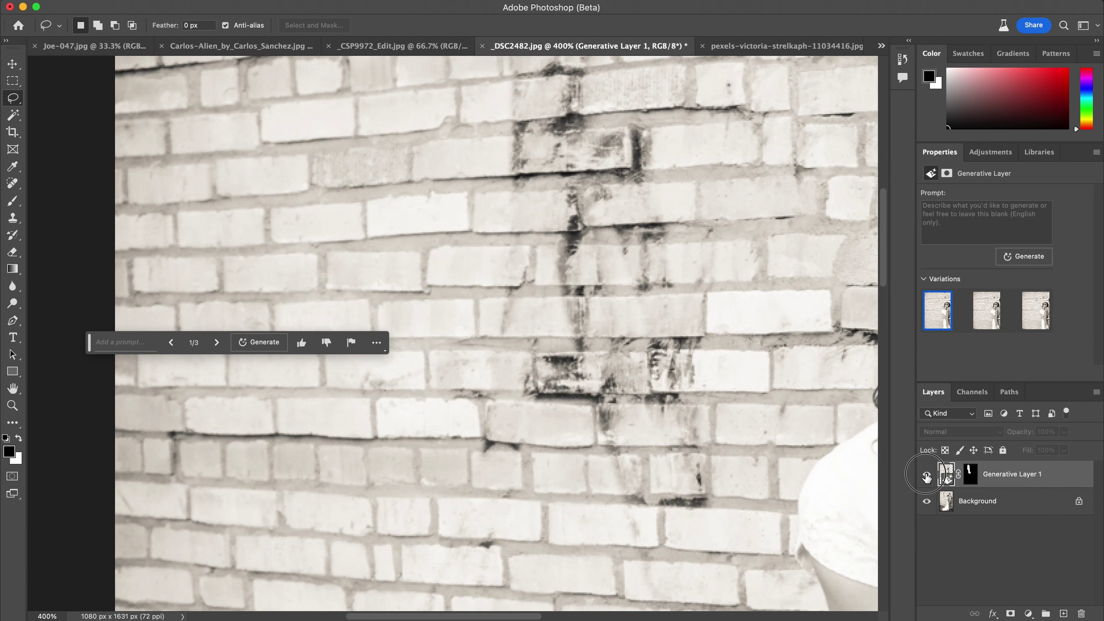
key("super+0")
left_click(787, 46)
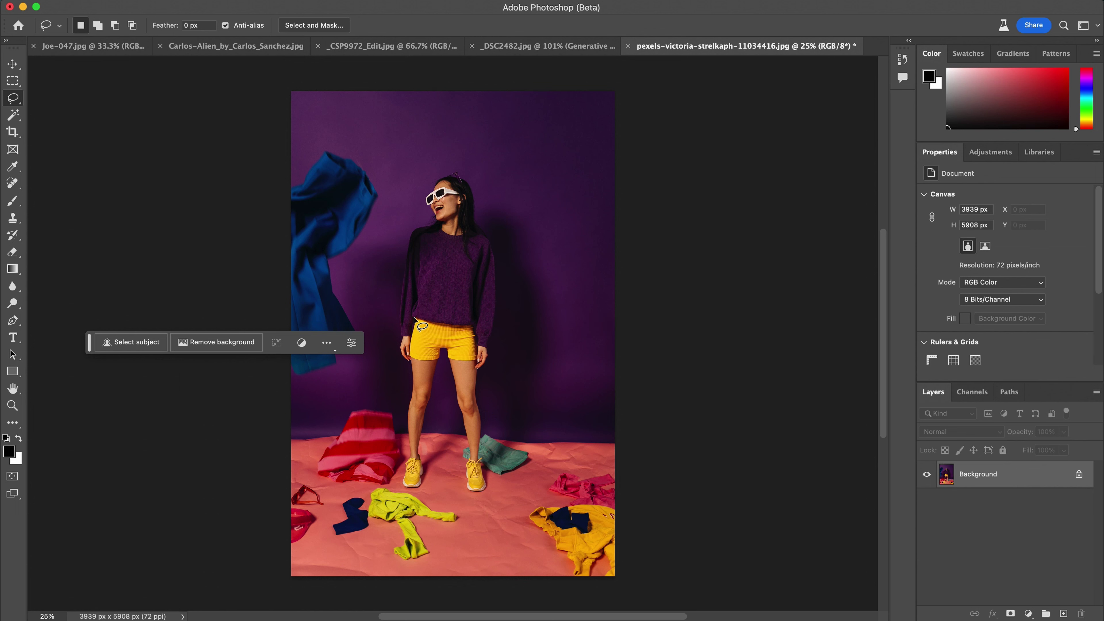
- Lasso around the woman's yellow shorts and legs in the studio photo
mouse_move(415, 322)
left_mouse_down()
mouse_move(467, 326)
mouse_move(468, 459)
mouse_move(441, 366)
left_mouse_up()
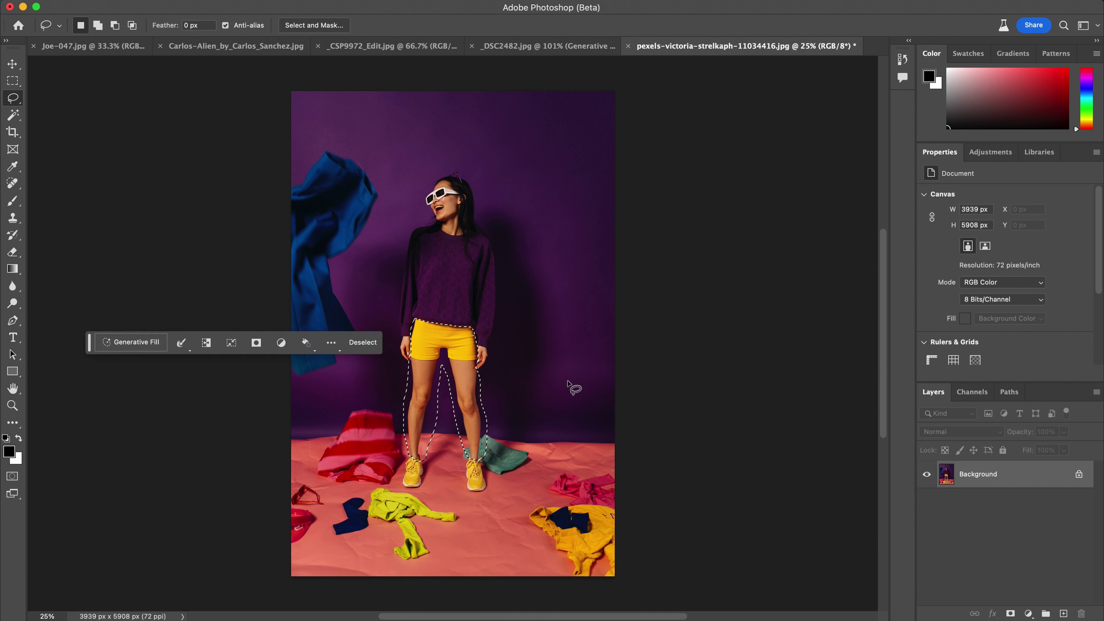
left_click(142, 343)
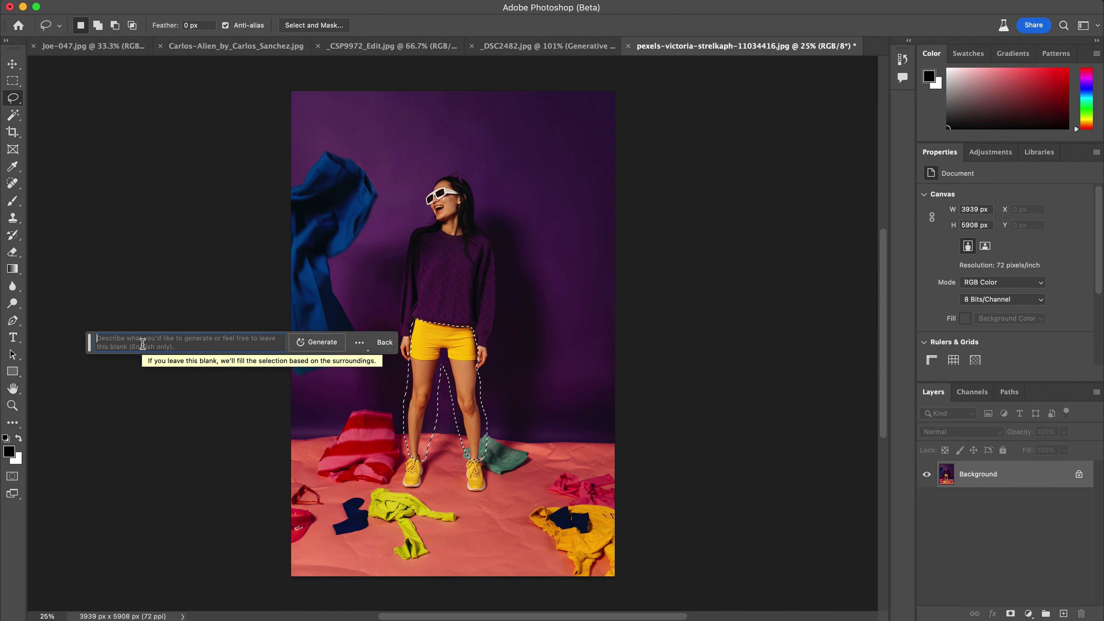
- Generate 'jeans' over the yellow shorts, browse the variations, and keep the first plain-jeans version
type("jeans")
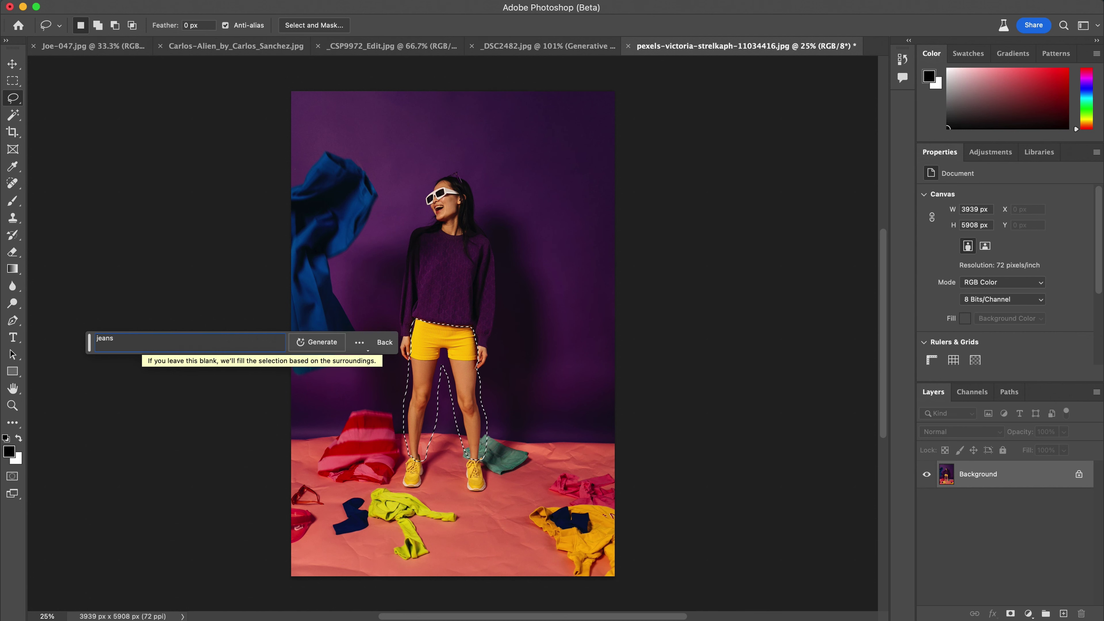
left_click(309, 343)
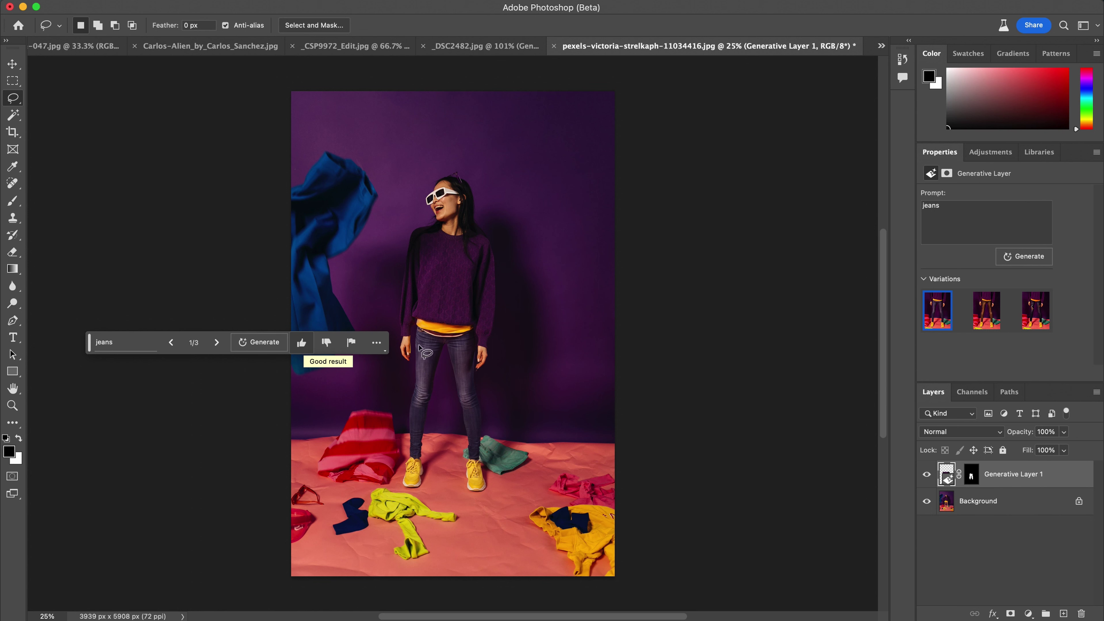
left_click(987, 321)
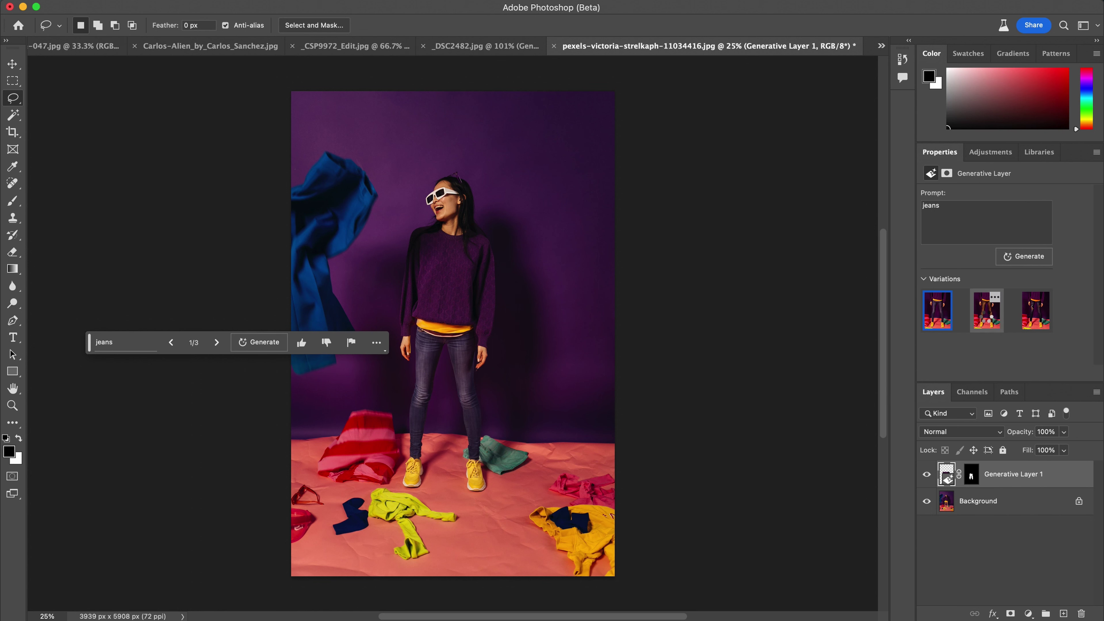
left_click(1036, 322)
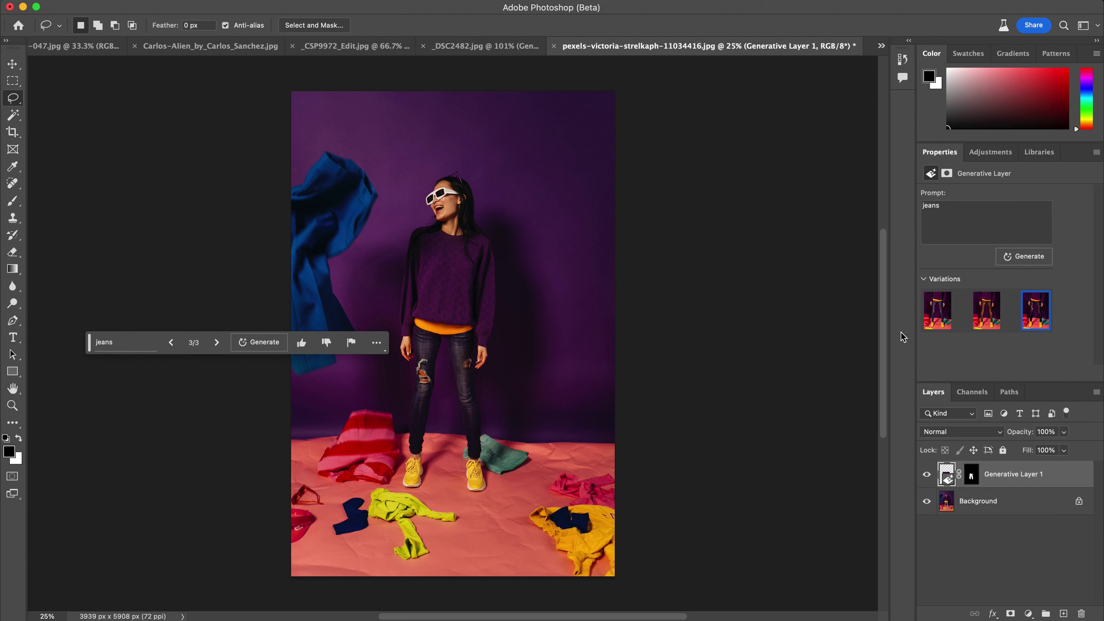
left_click(943, 321)
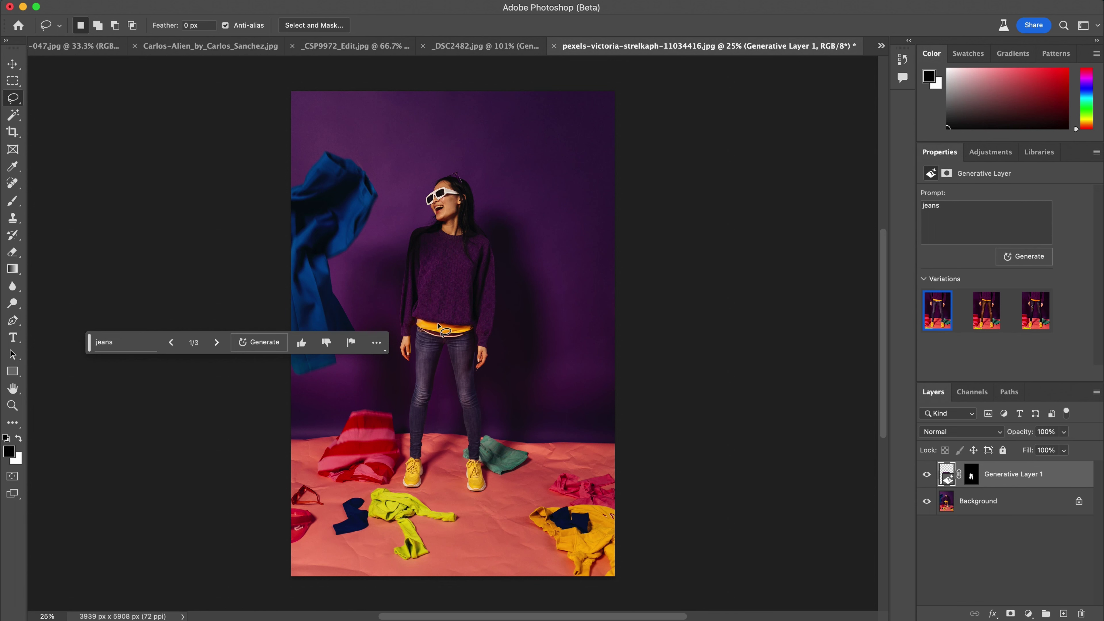
- Lasso the purple sweater and generate a 'white tank top' in its place
mouse_move(439, 328)
left_mouse_down()
mouse_move(403, 336)
mouse_move(421, 221)
mouse_move(440, 220)
mouse_move(477, 229)
mouse_move(499, 314)
mouse_move(486, 349)
mouse_move(472, 326)
mouse_move(438, 324)
left_mouse_up()
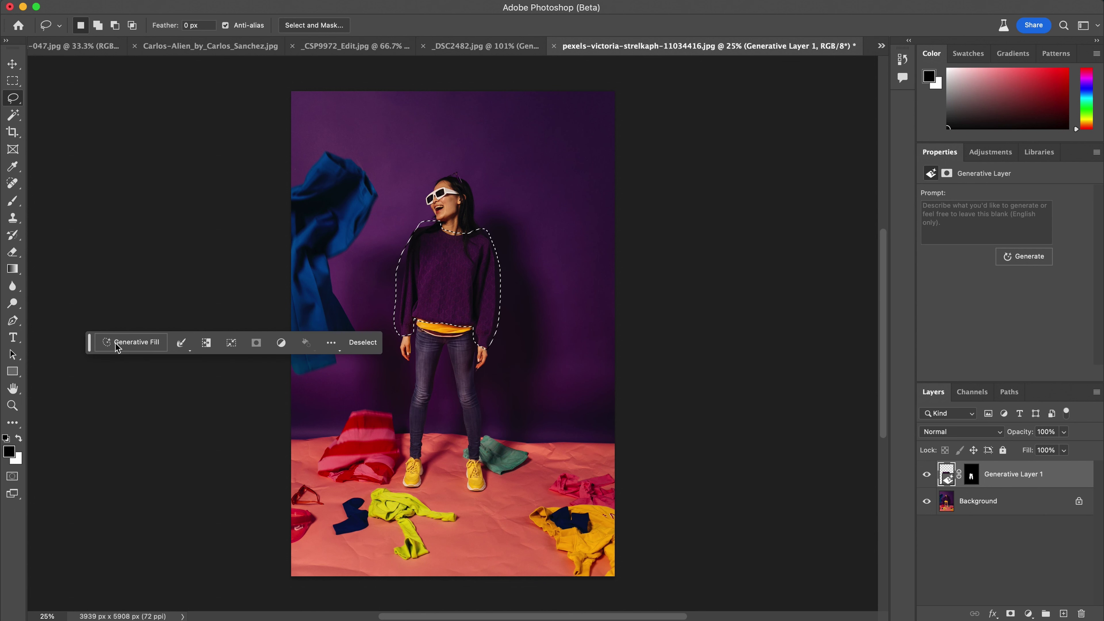
left_click(117, 342)
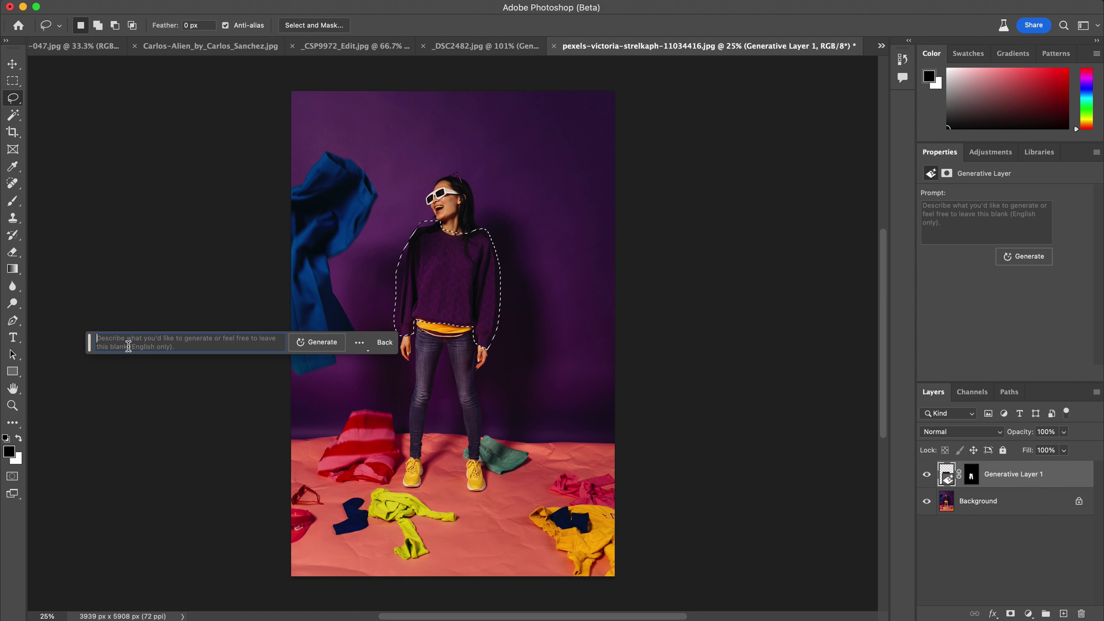
type("white tank")
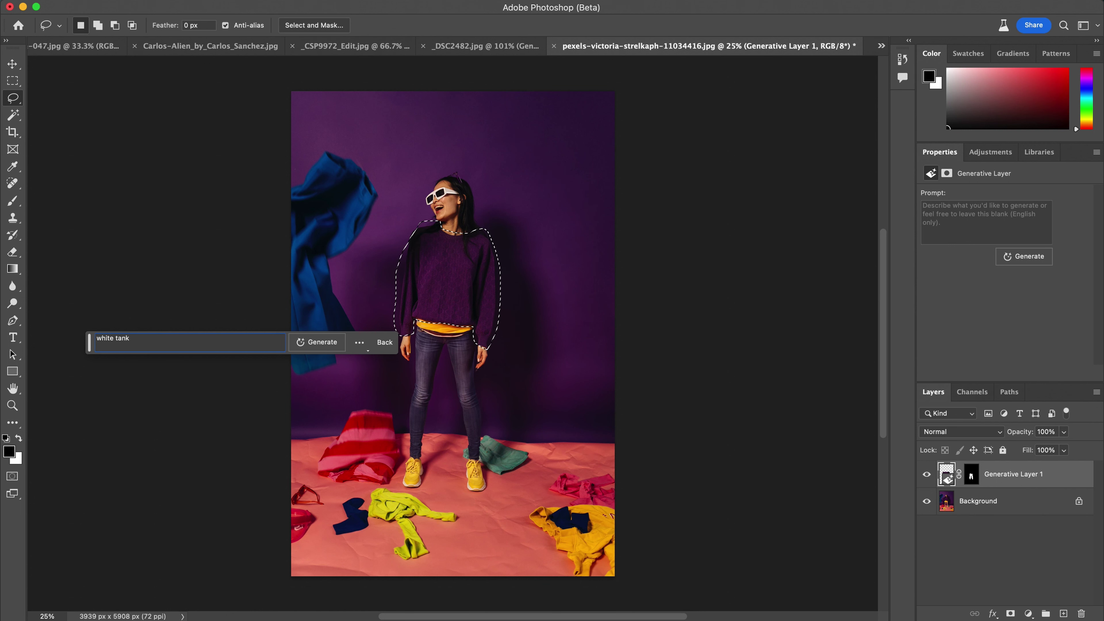
type(" top")
left_click(320, 342)
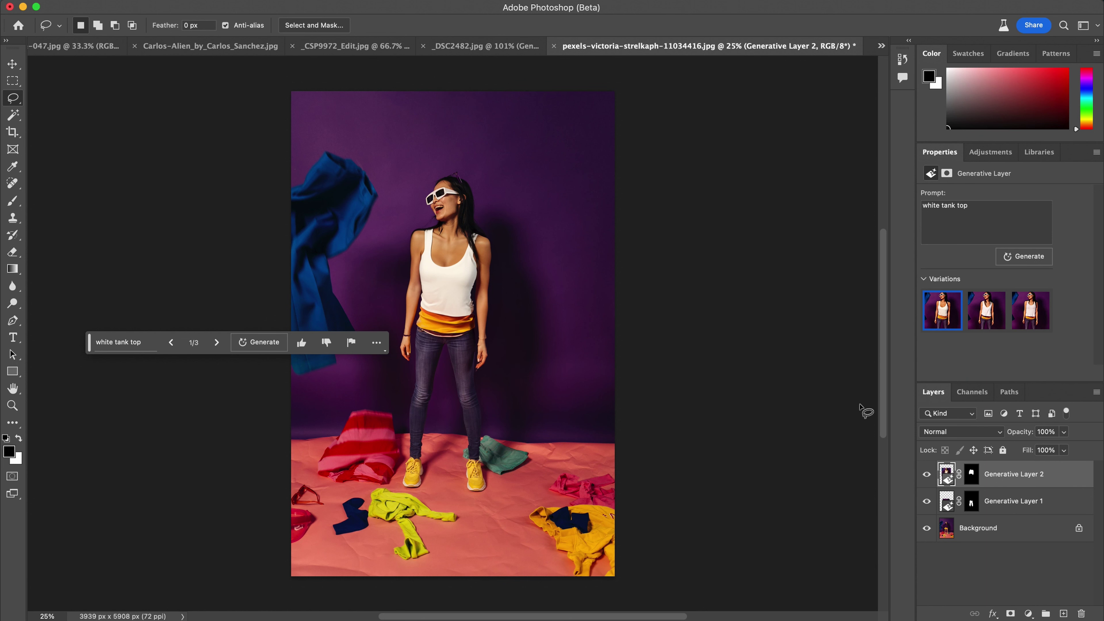
- Toggle the tank top layer off and on twice to compare it with the sweater
left_click(927, 474)
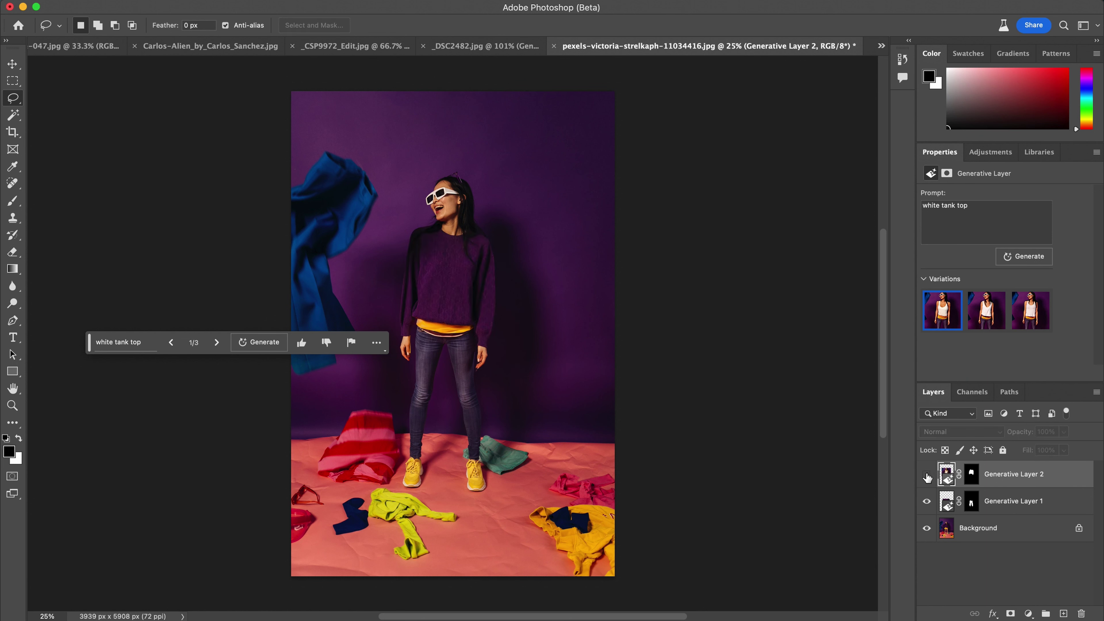
left_click(926, 474)
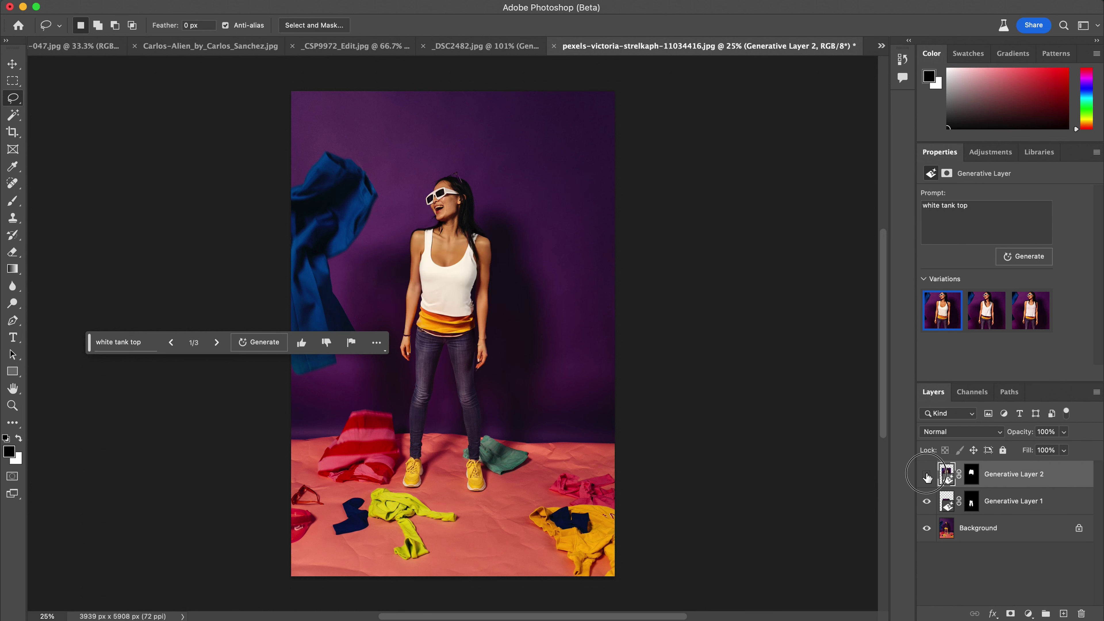
left_click(926, 474)
left_click(926, 475)
- Preview the second and third white tank top variations
mouse_move(983, 315)
left_click(983, 316)
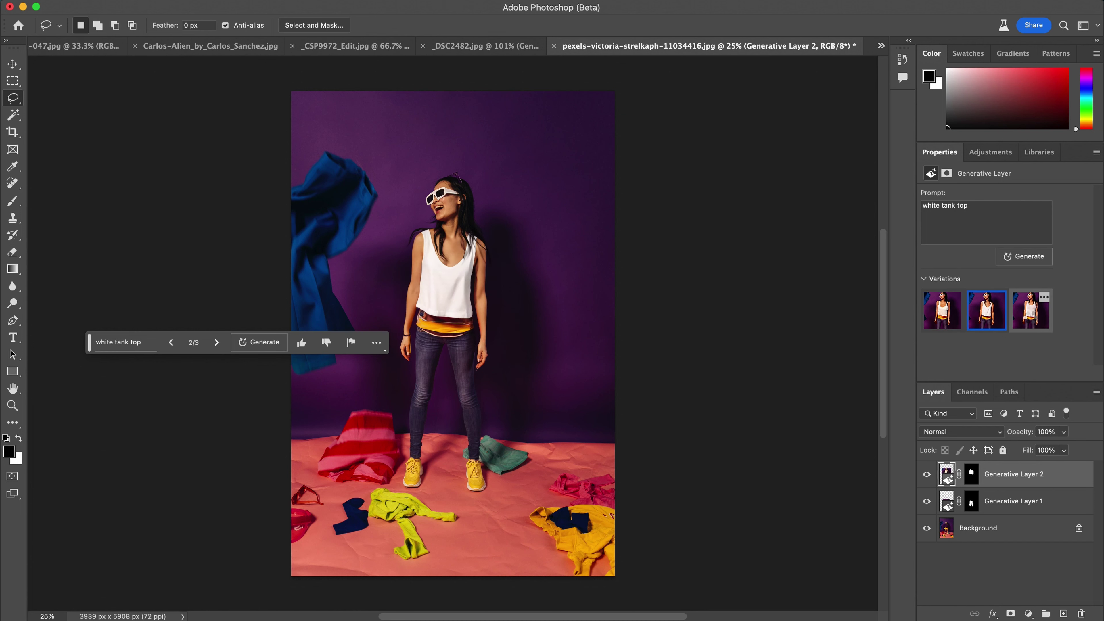
left_click(1031, 321)
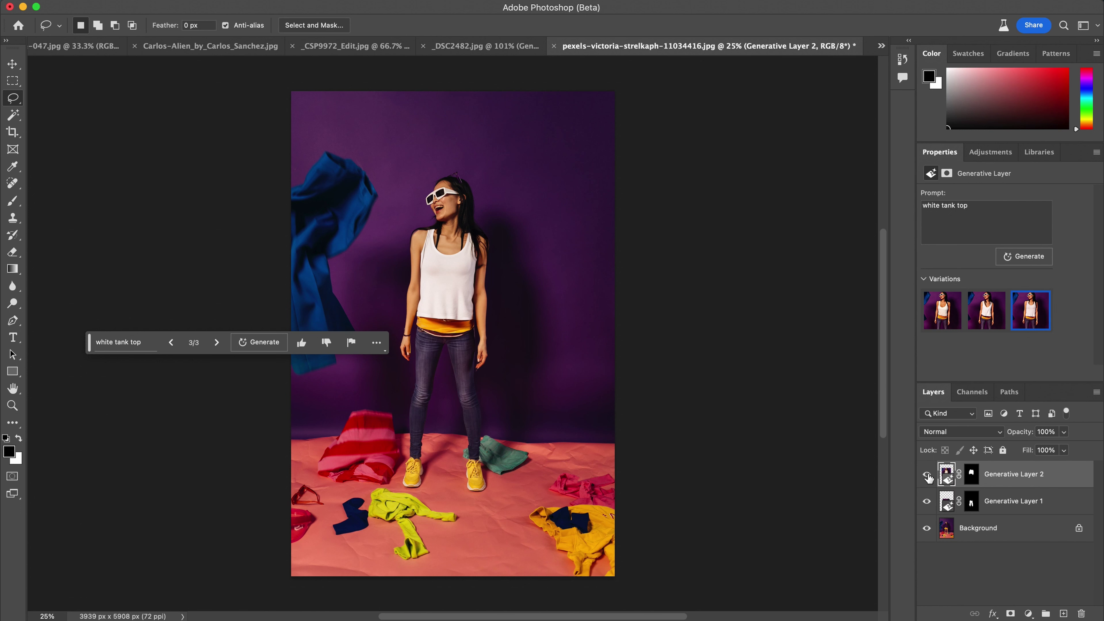
- Hide both generative layers to see the original outfit, then show tank top and jeans again
left_click(927, 475)
left_click(928, 500)
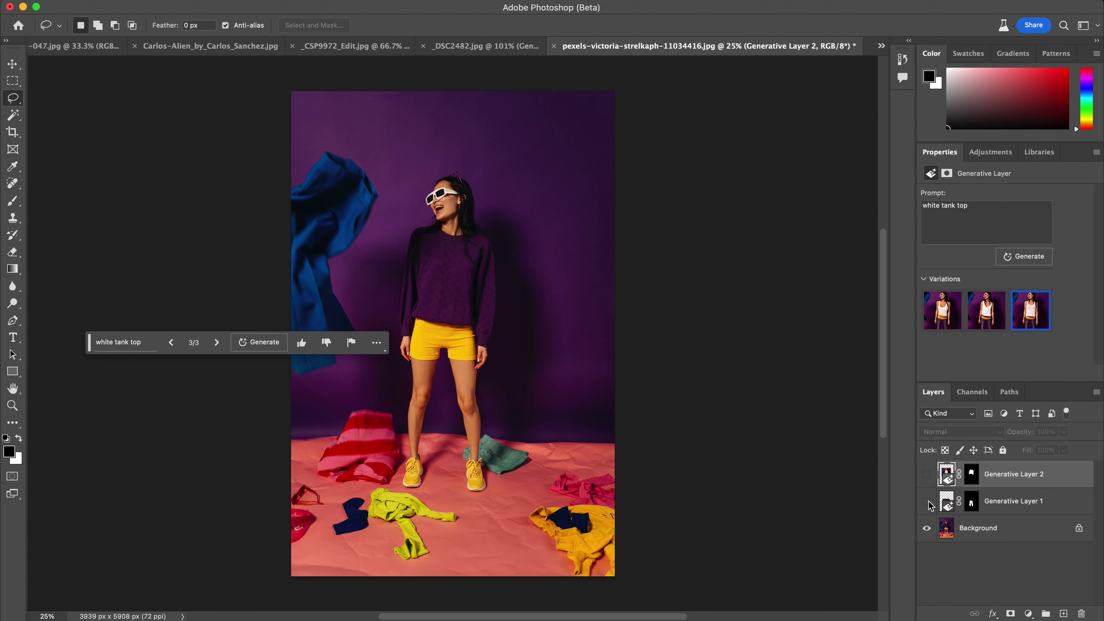
left_click(927, 501)
left_click(926, 474)
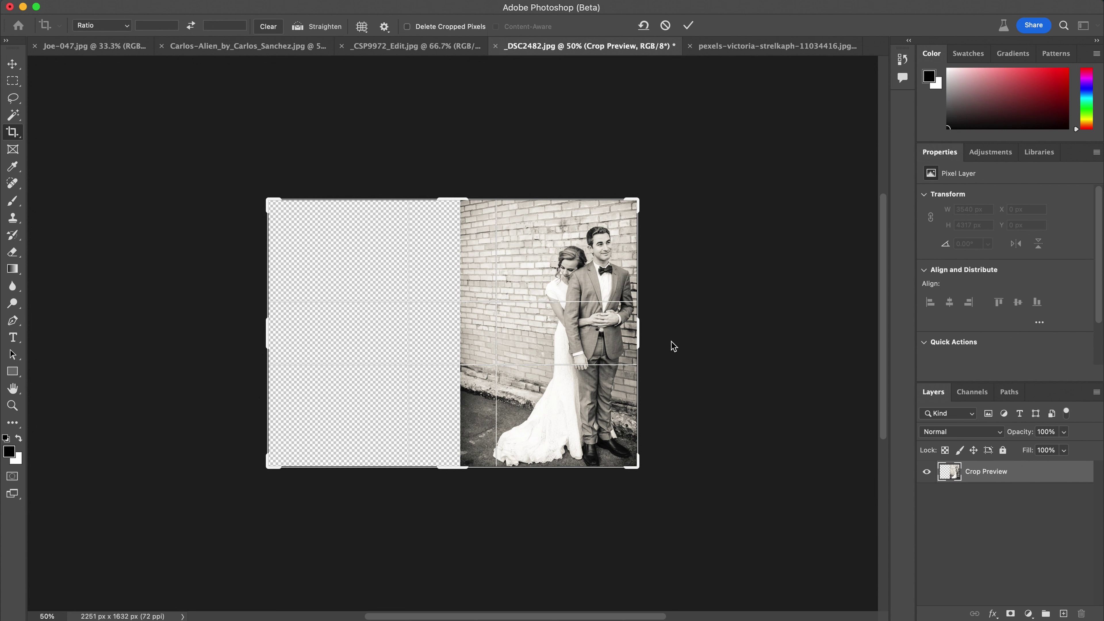
- Commit the leftward crop so the wedding photo becomes 2266 × 1632 px, then return to Crop
key("Return")
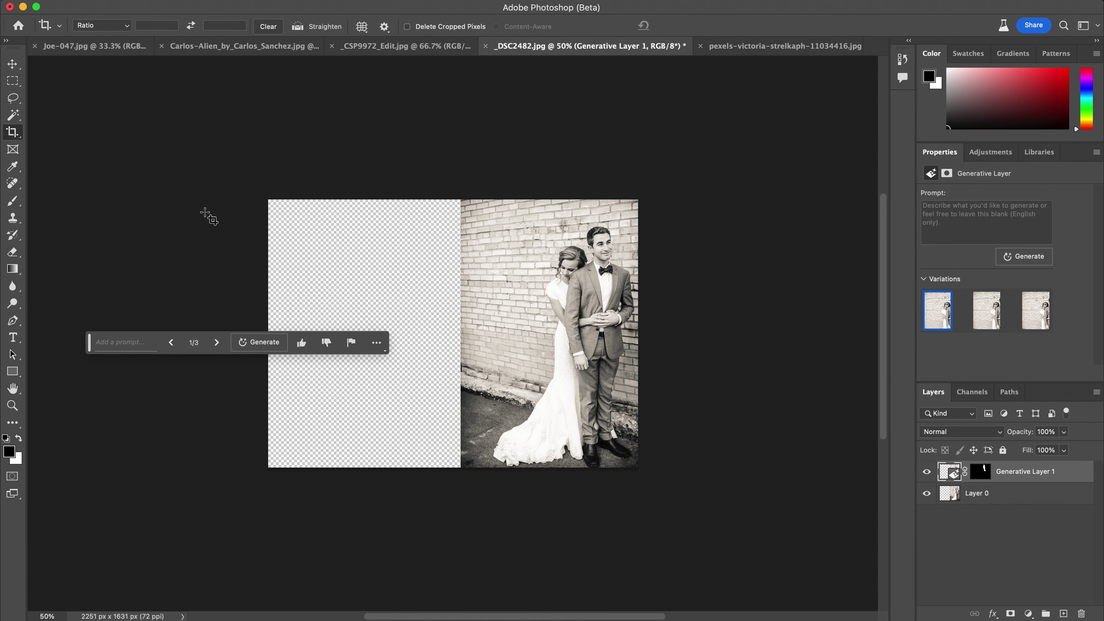
left_click(13, 80)
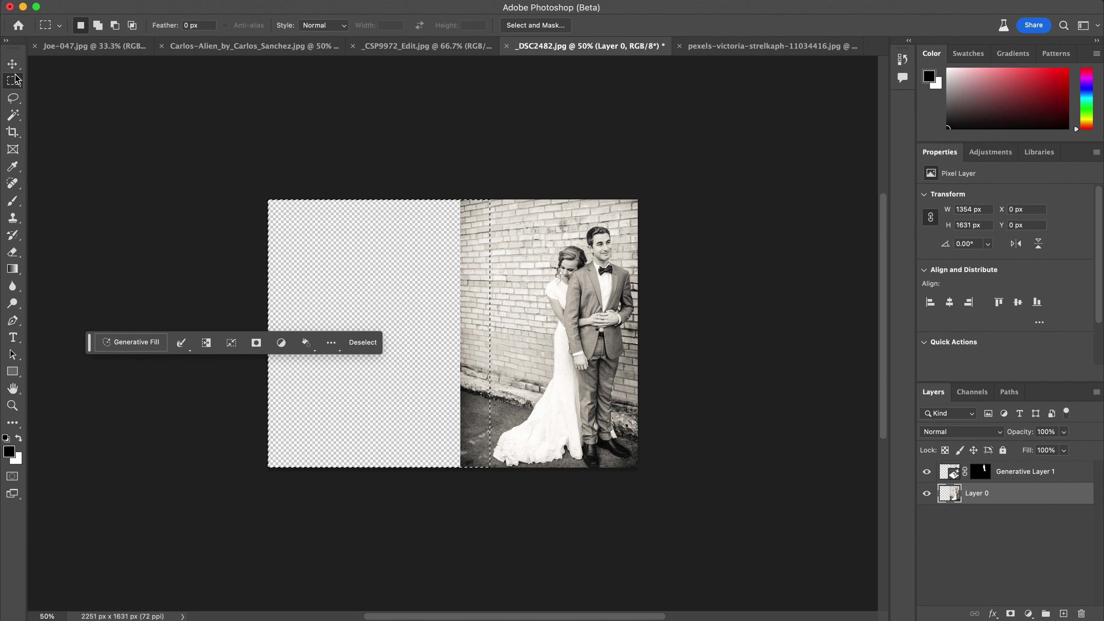
key("c")
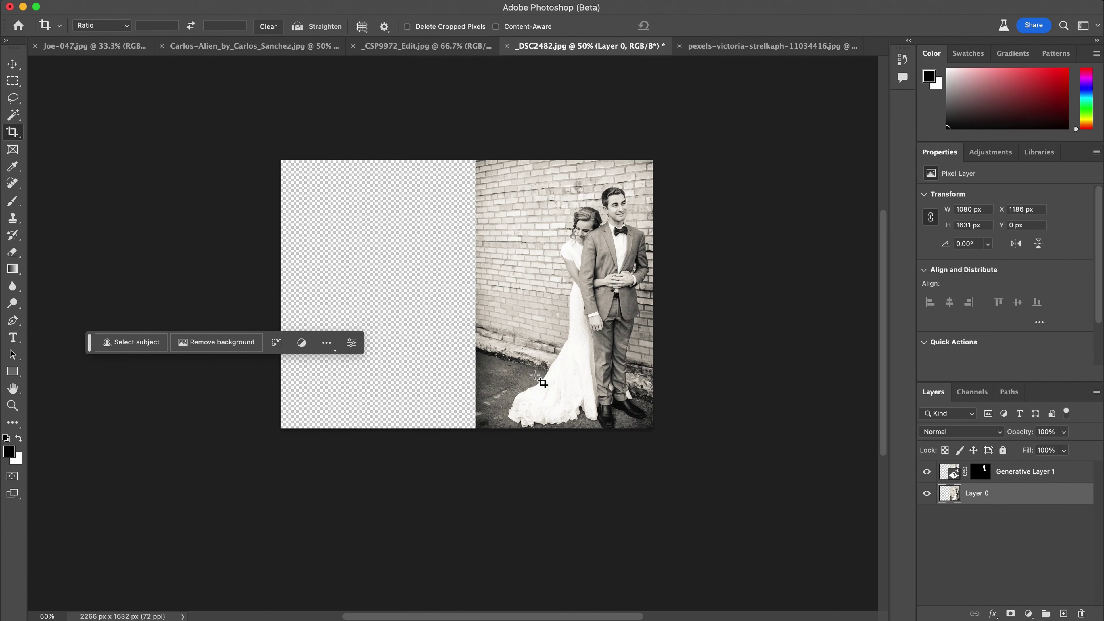
- Marquee-select the empty left area plus photo edge and Generative Fill it with a blank prompt
left_click(13, 80)
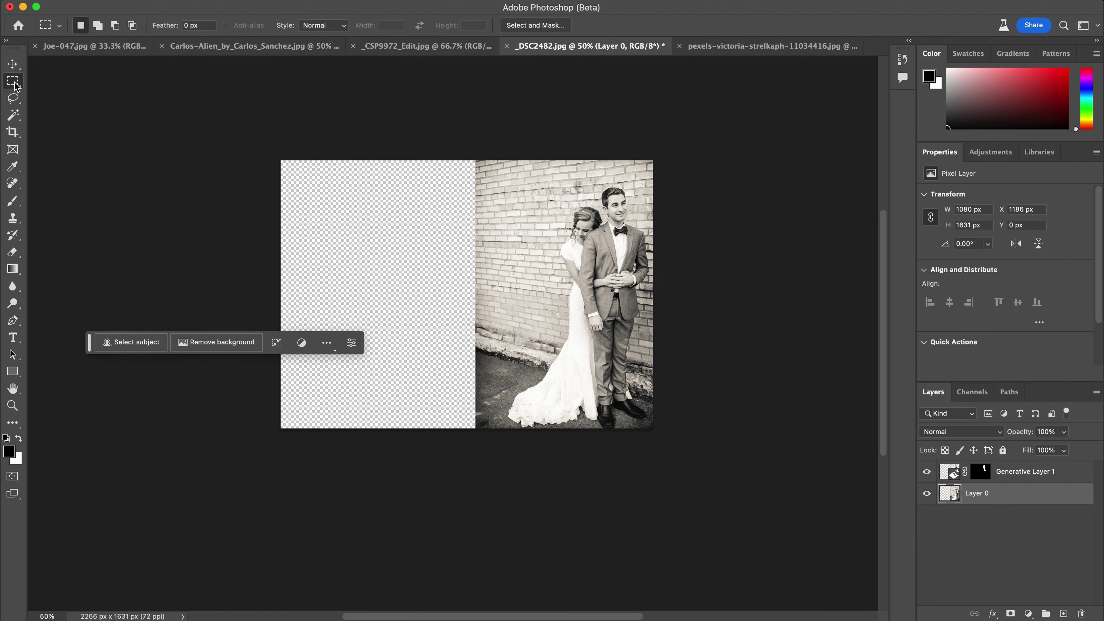
left_click_drag(239, 142, 491, 471)
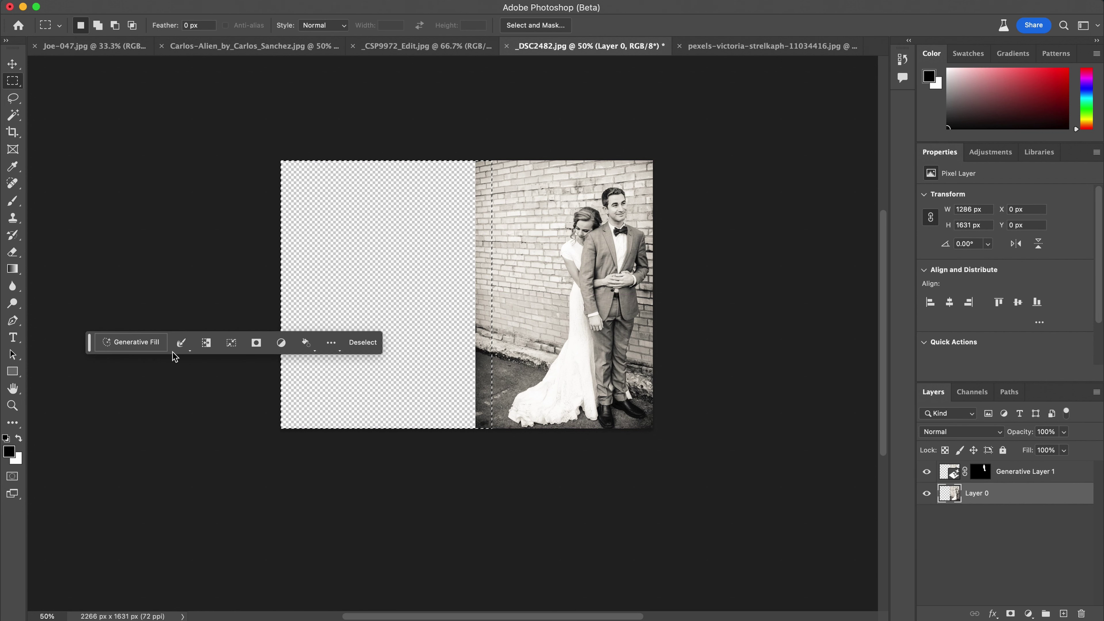
left_click(142, 341)
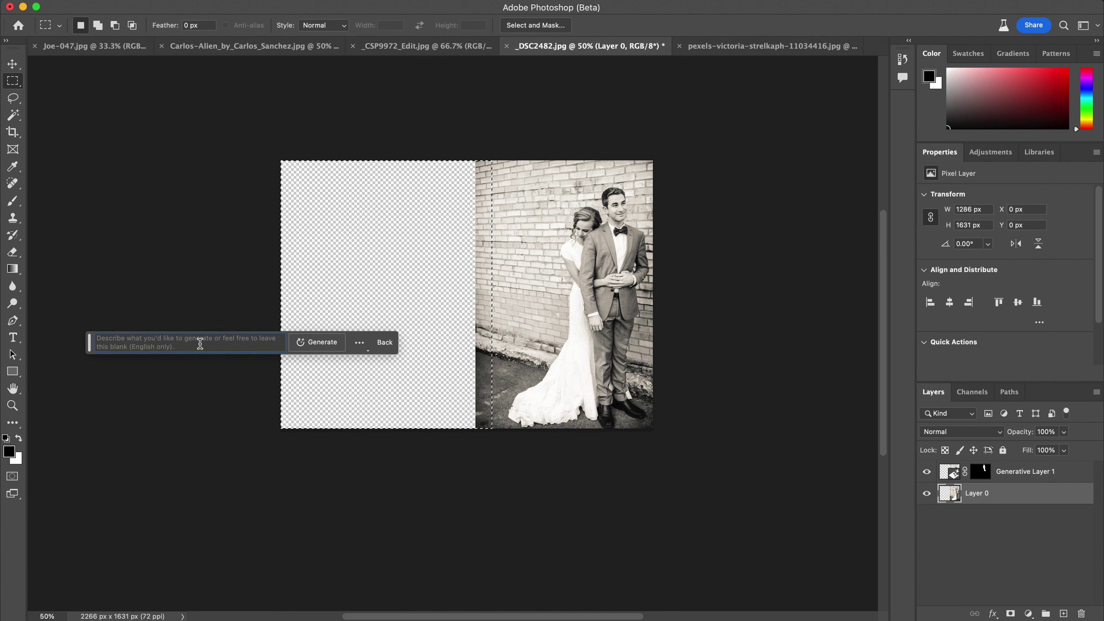
left_click(318, 348)
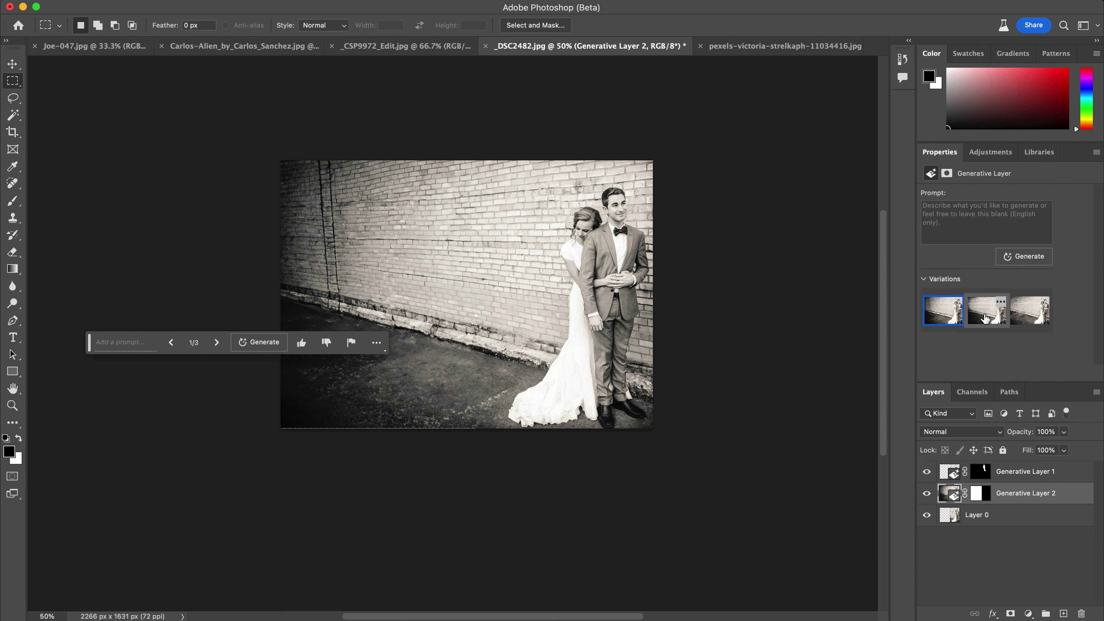
- Choose the third wall variation, then hide Generative Layer 2 to compare with the unfilled original
left_click(1029, 310)
left_click_drag(88, 345, 230, 488)
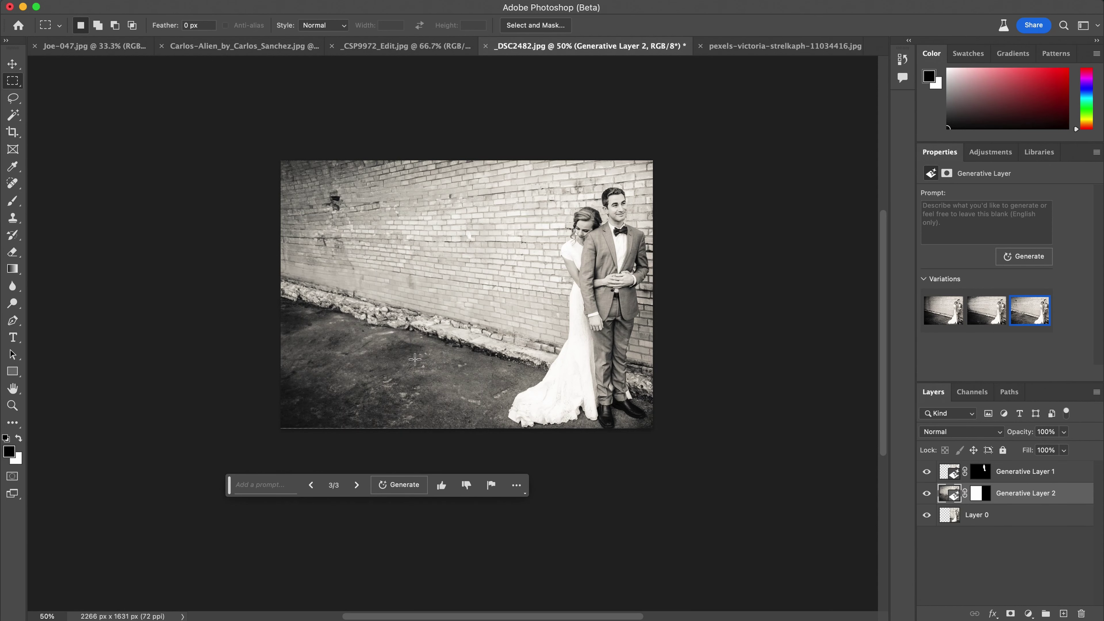
scroll(415, 359, "up", 3)
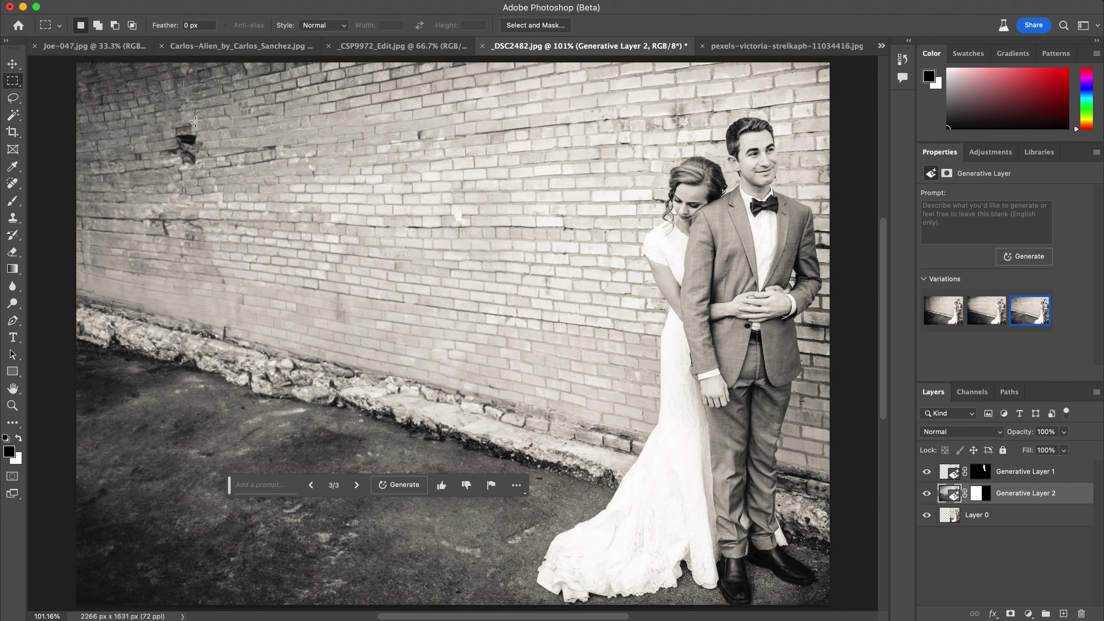
left_click(926, 494)
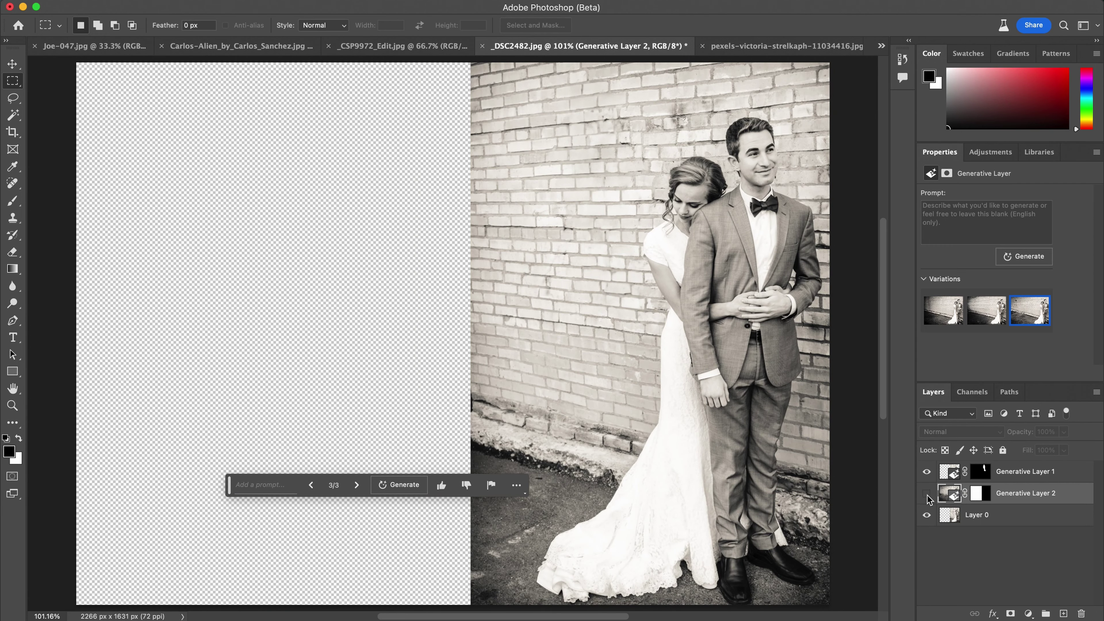
left_click(241, 46)
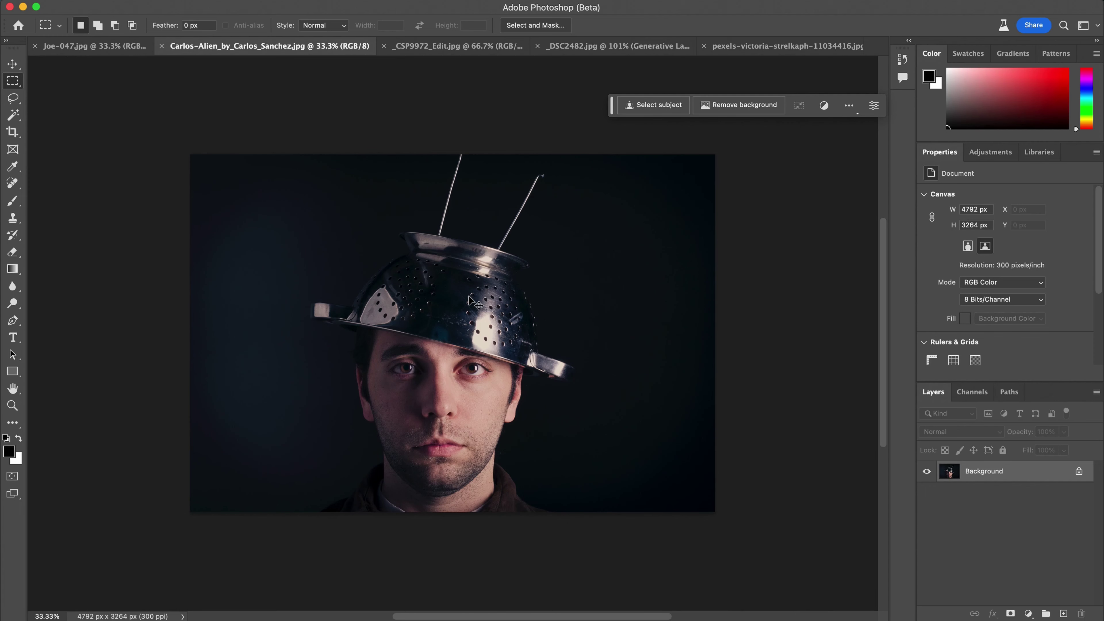
- Pick the Crop tool to start resizing the colander-hat portrait's canvas
left_click(12, 132)
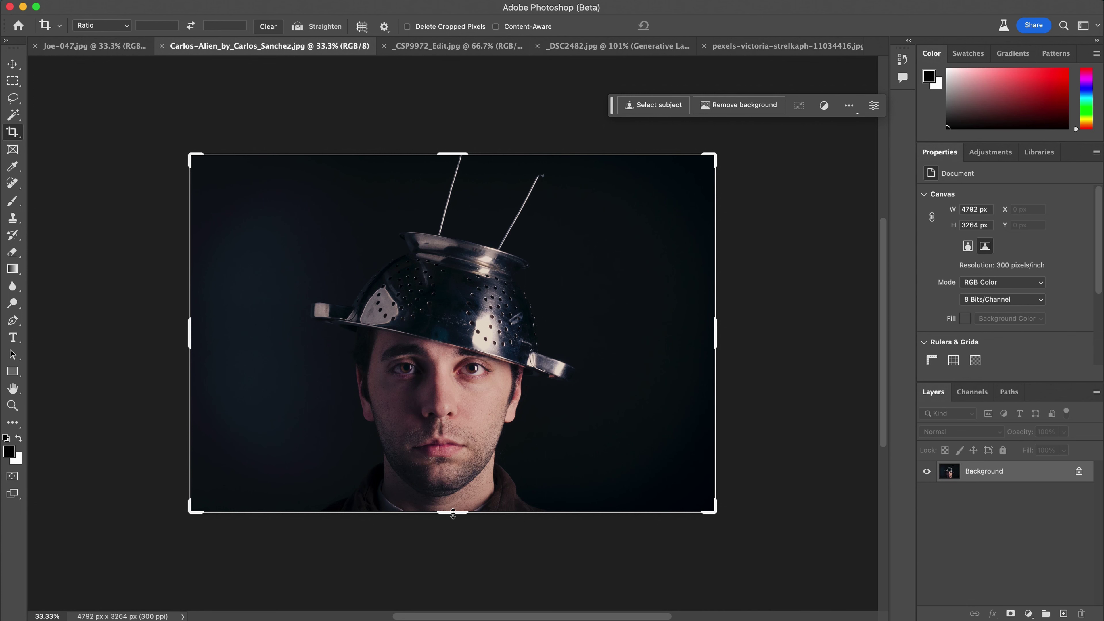
- Drag the crop's bottom edge down below the chin and commit, making the canvas 4792 × 3522 px
left_click_drag(453, 516, 454, 530)
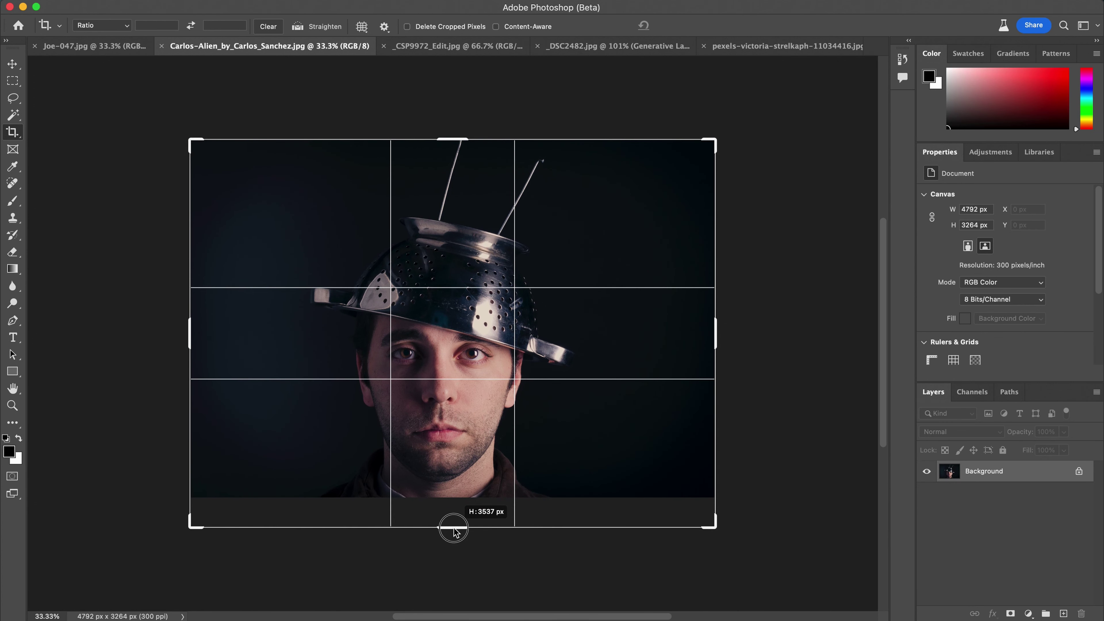
left_click_drag(454, 531, 453, 528)
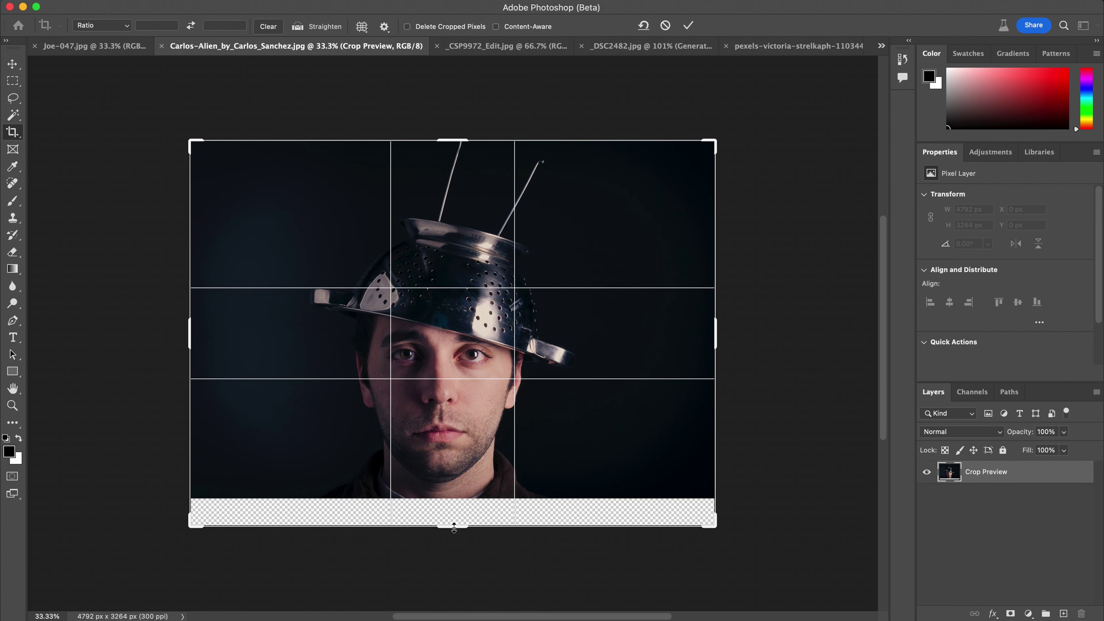
key("Return")
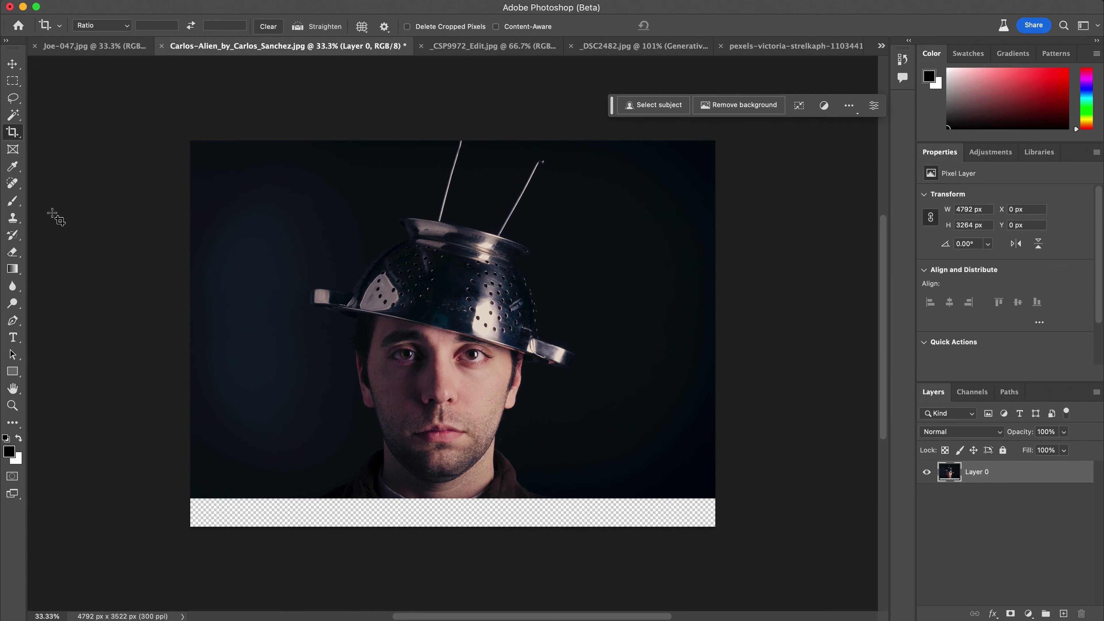
- Marquee-select the empty bottom strip plus photo edge and fill it with a blank-prompt Generative Fill
left_click(12, 81)
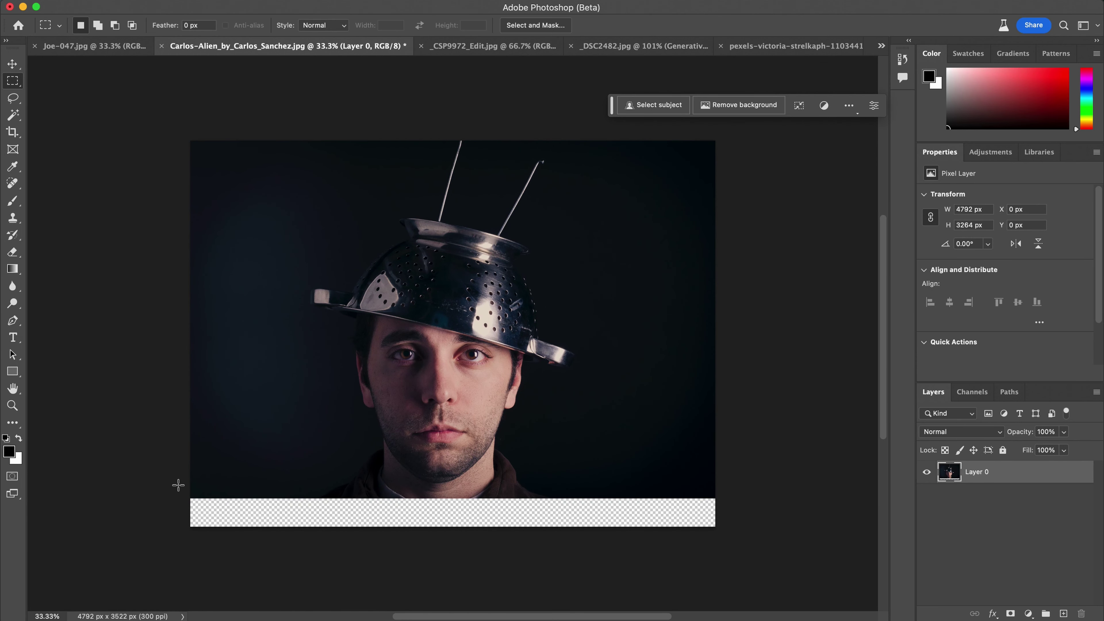
left_click_drag(177, 483, 728, 617)
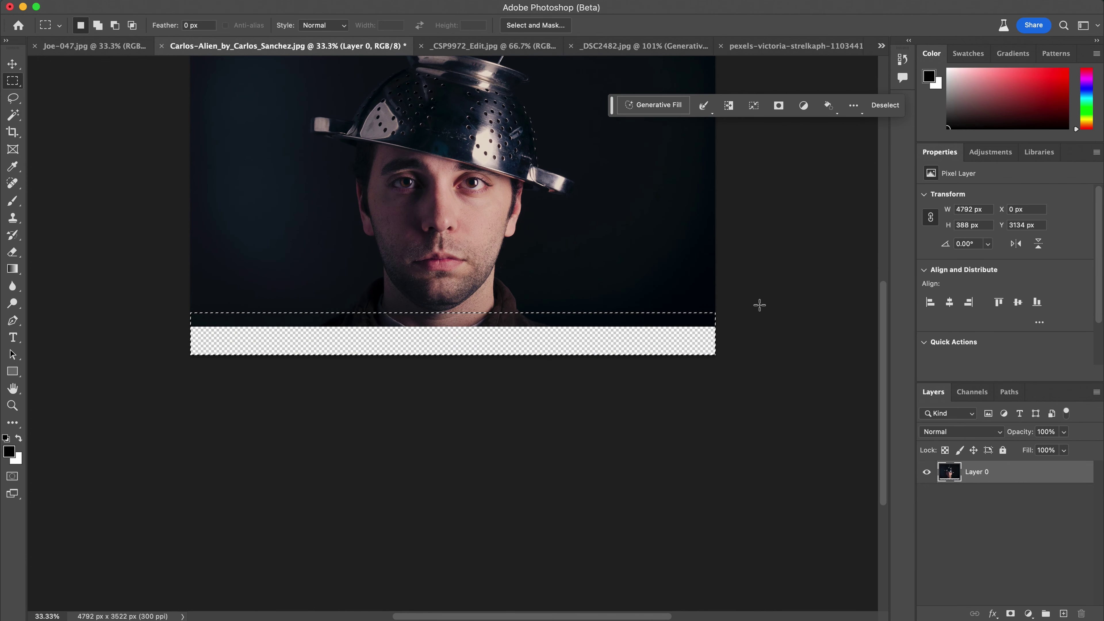
scroll(752, 318, "up", 3)
left_click(636, 109)
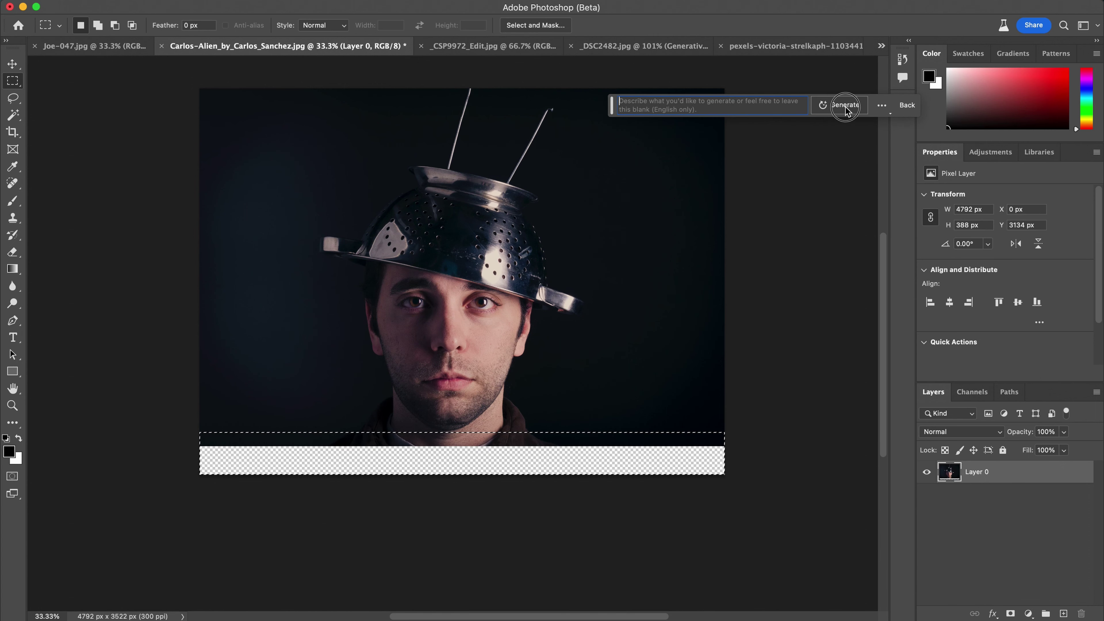
left_click(844, 106)
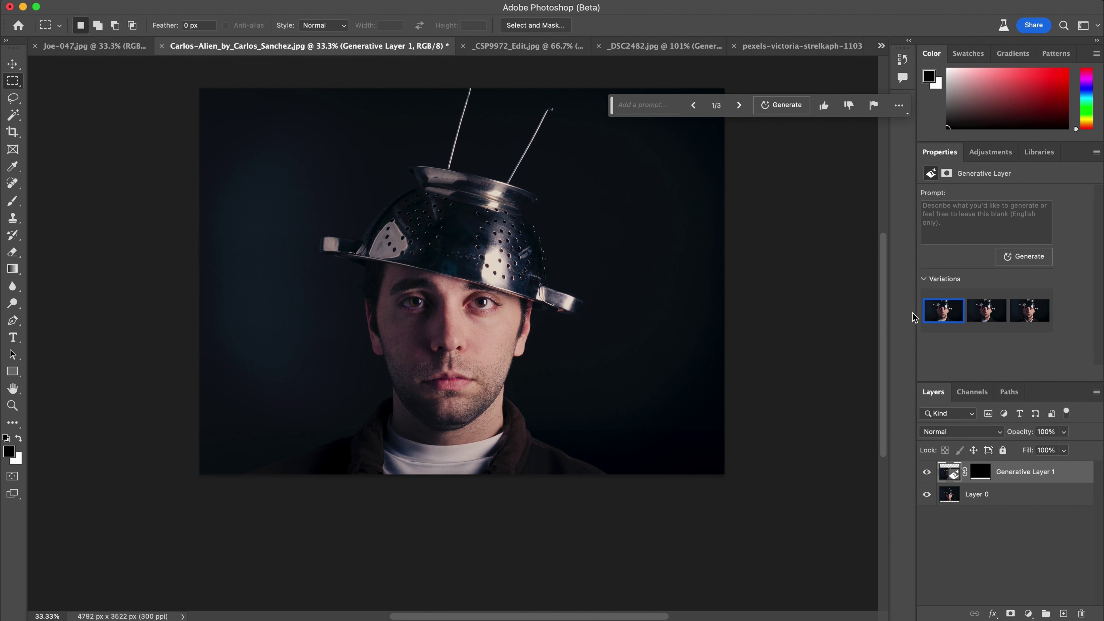
- Compare the third shirt variation with the full photo in view, then pick the white T-shirt version
mouse_move(985, 315)
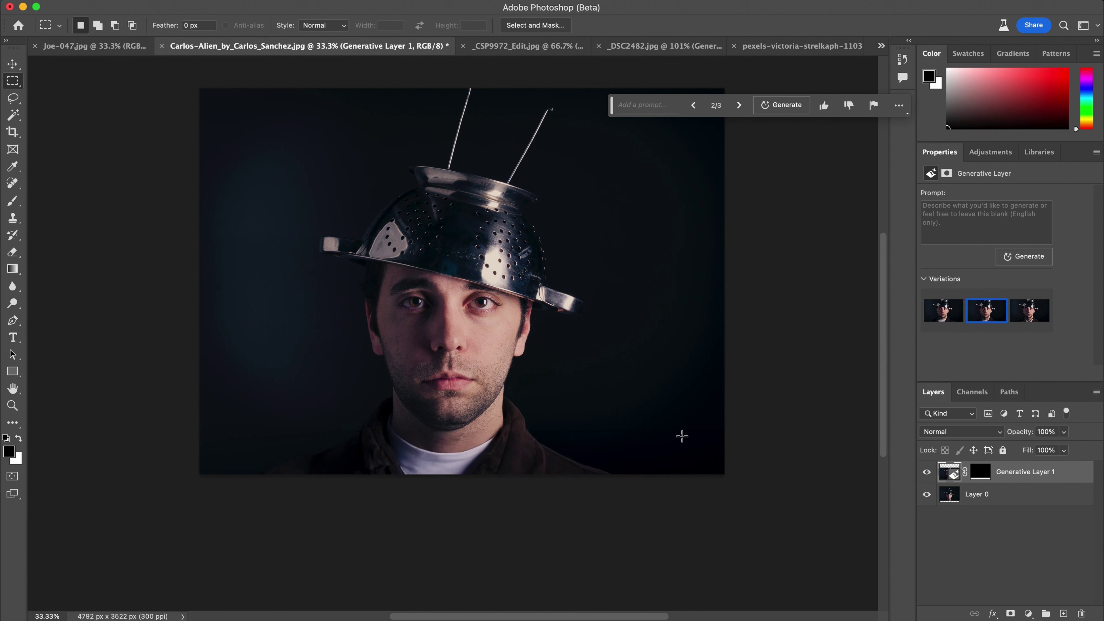
left_click(1025, 318)
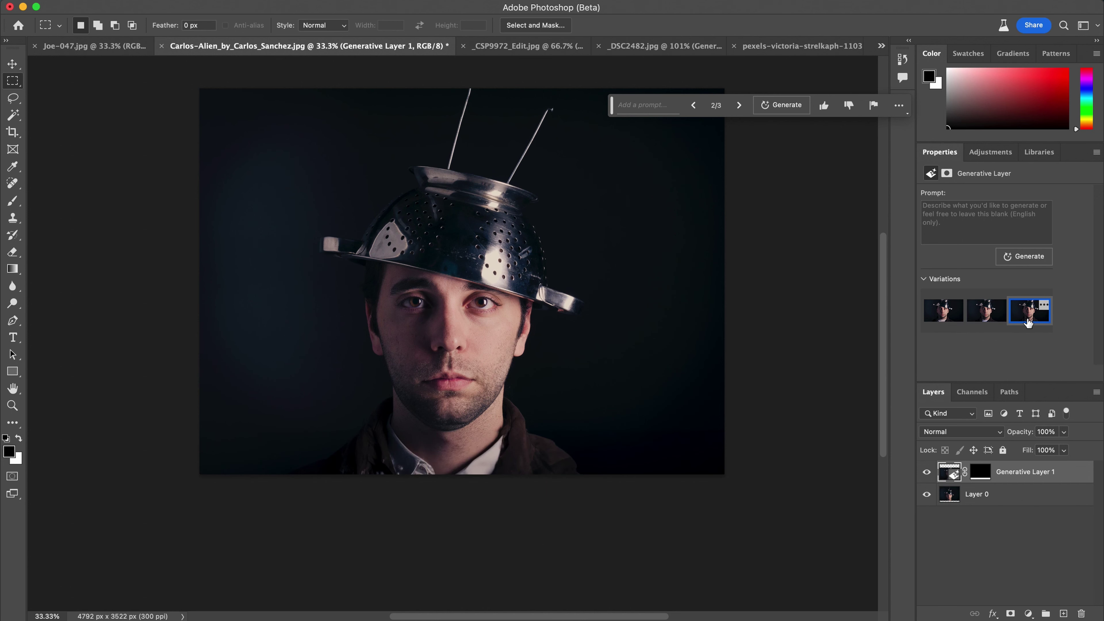
key("super+0")
left_click(982, 319)
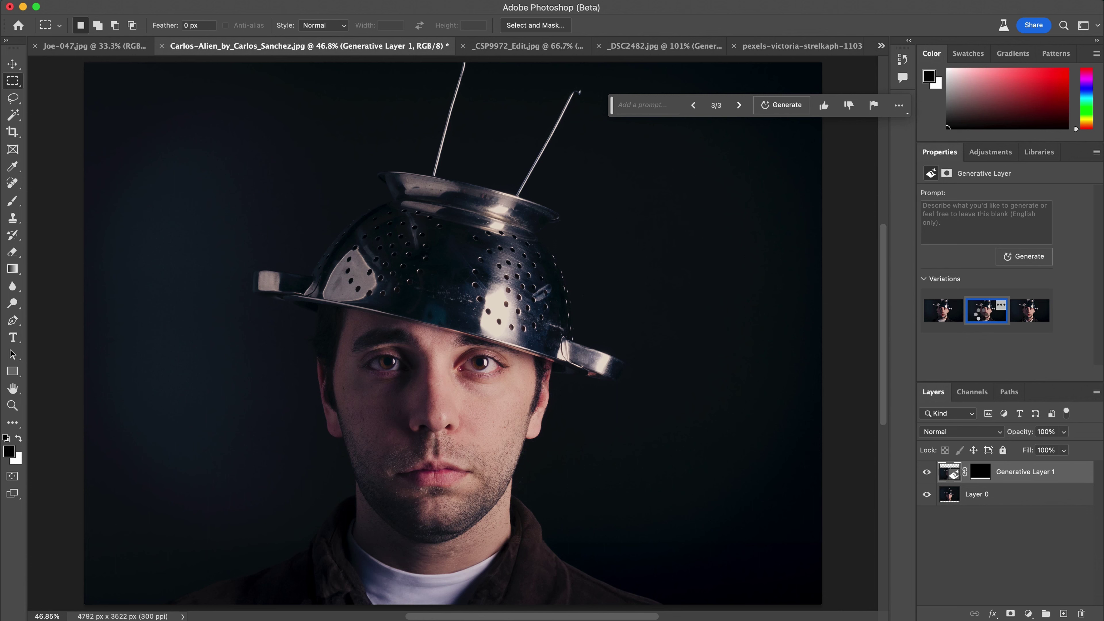